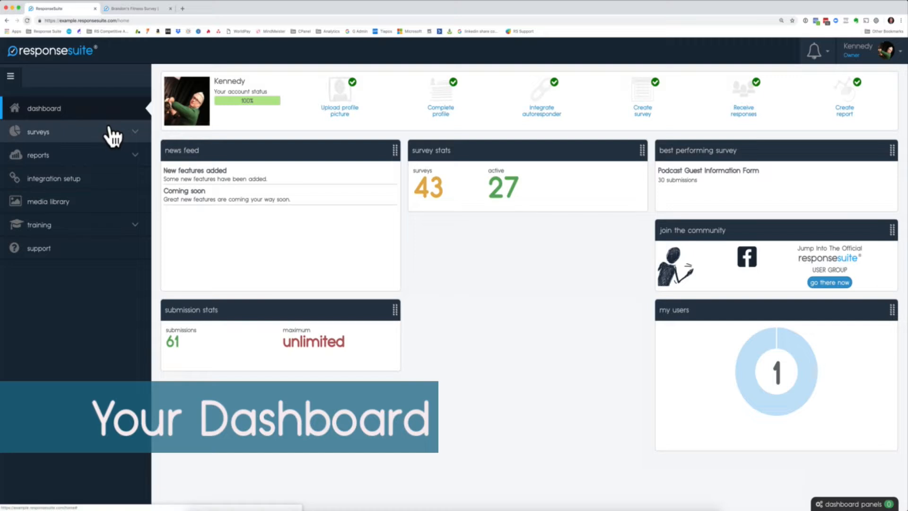
- View the published fitness survey, return to the dashboard and open the list of existing surveys
left_click(121, 7)
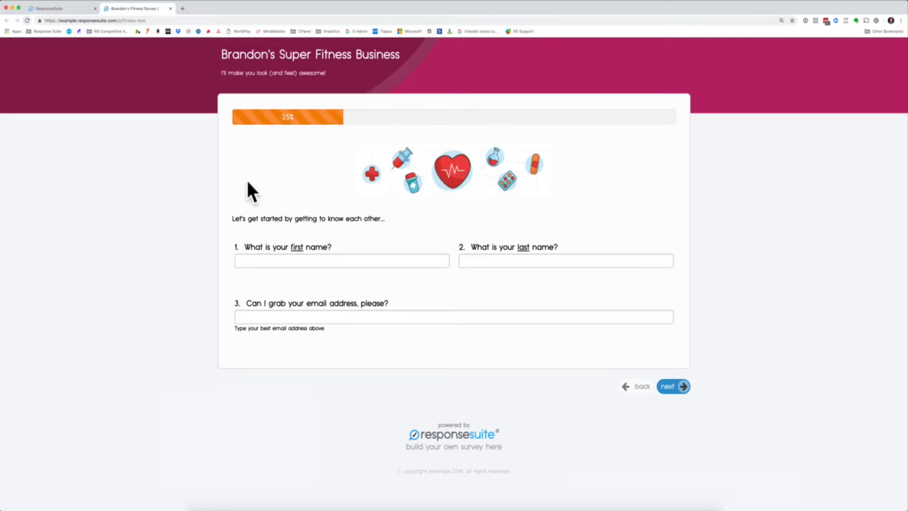
left_click(56, 10)
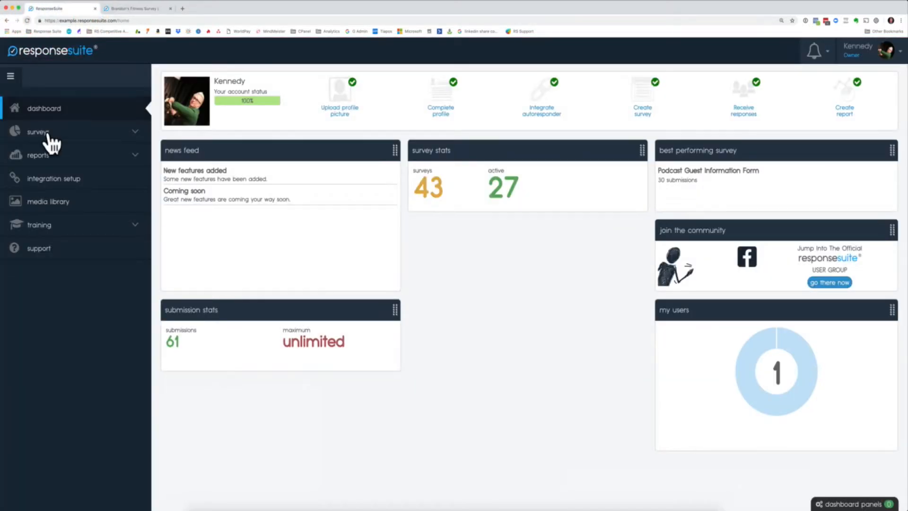
left_click(65, 133)
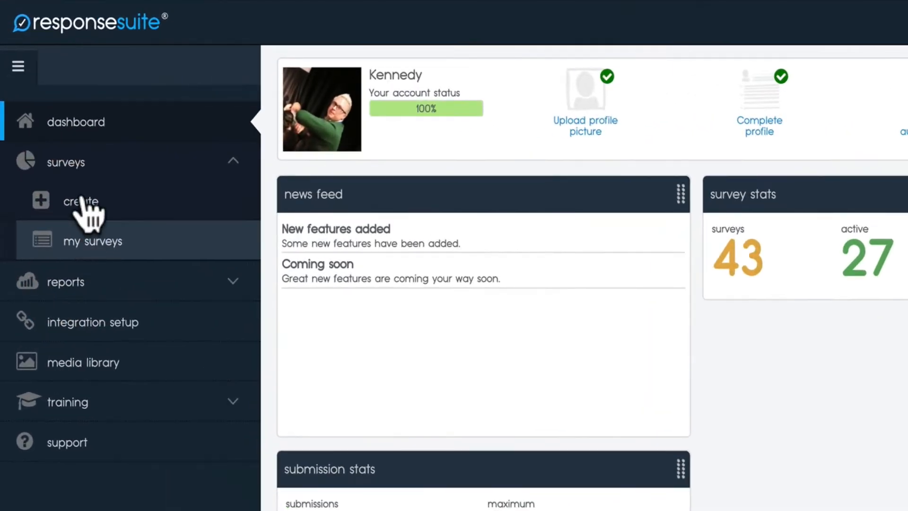
left_click(80, 221)
- Filter the survey list by "fitness" and open Sample Survey – Fitness for editing
left_click_drag(366, 104, 252, 100)
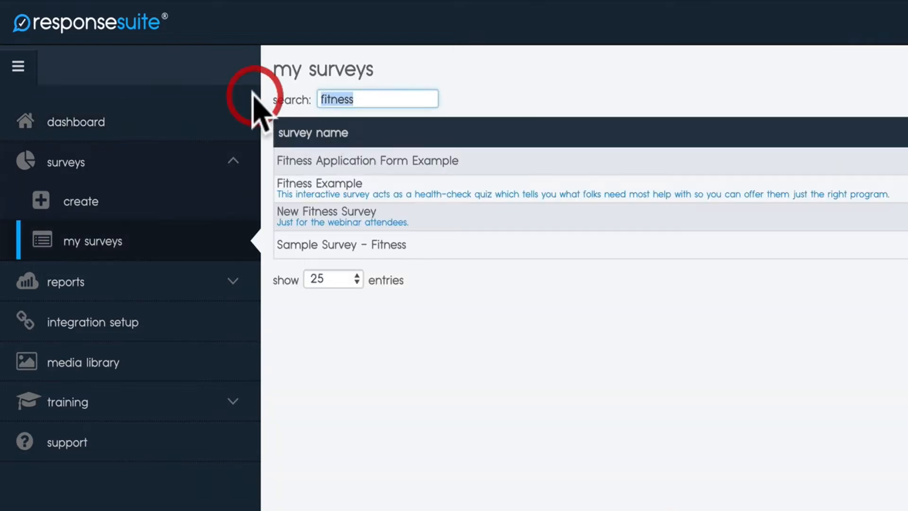
key("BackSpace")
type("fitness")
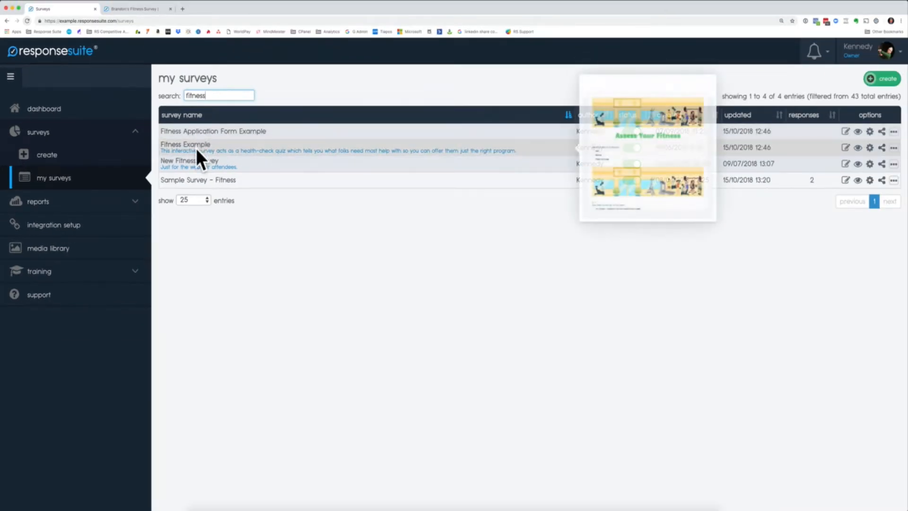
mouse_move(197, 161)
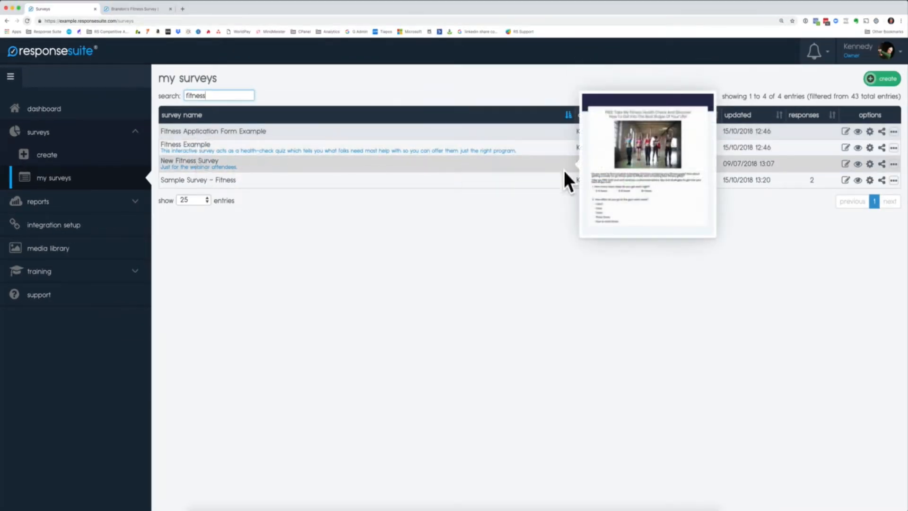
left_click(843, 181)
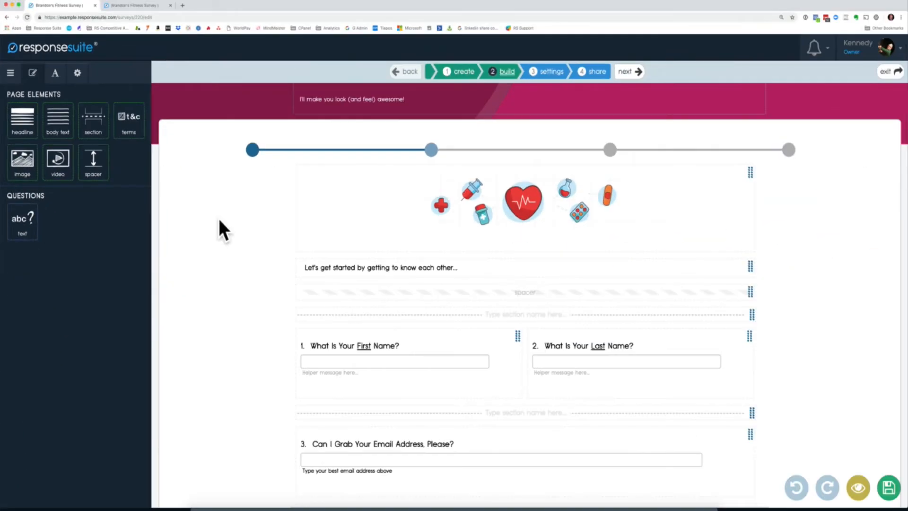
- Replace the medical heart image above the survey's intro text with the office podcast photo from my media
left_click(540, 204)
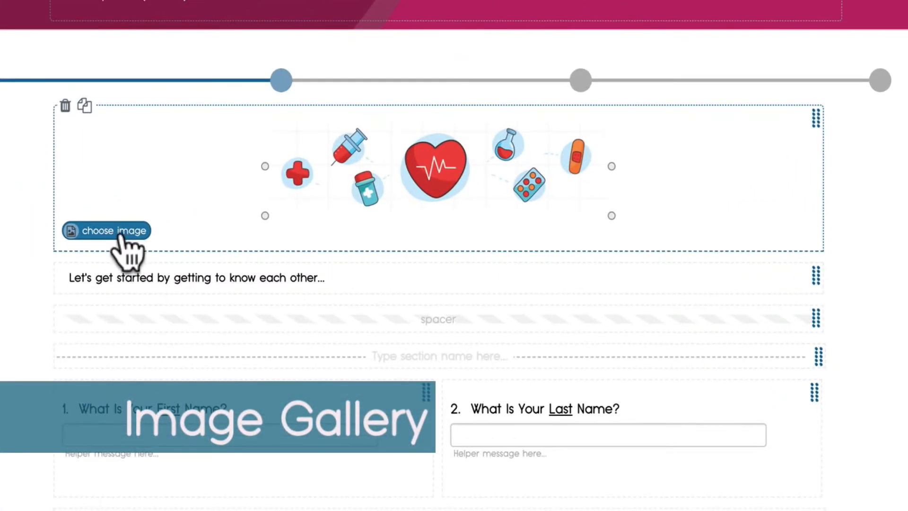
left_click(331, 239)
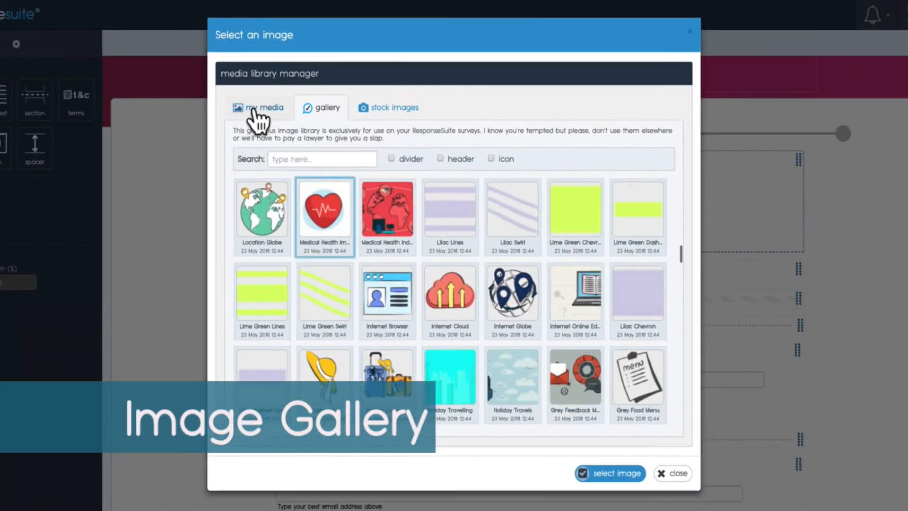
left_click(49, 47)
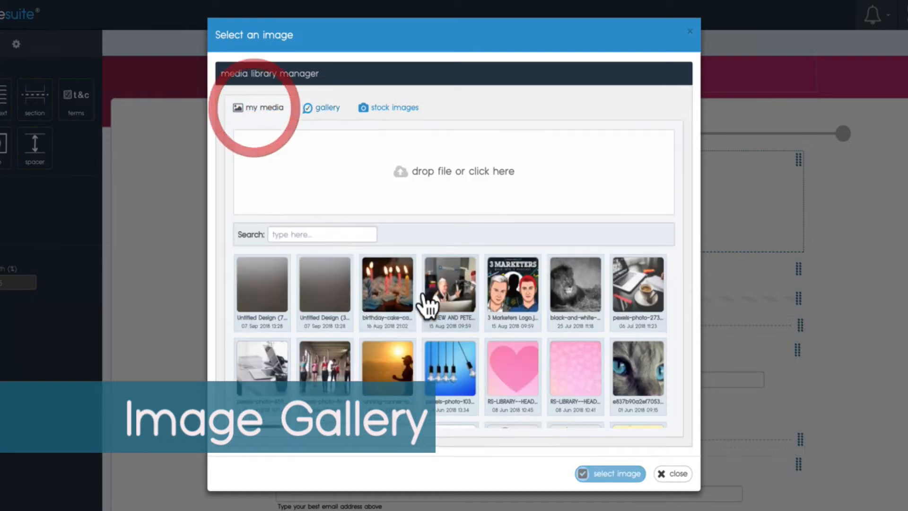
left_click(450, 284)
left_click(610, 473)
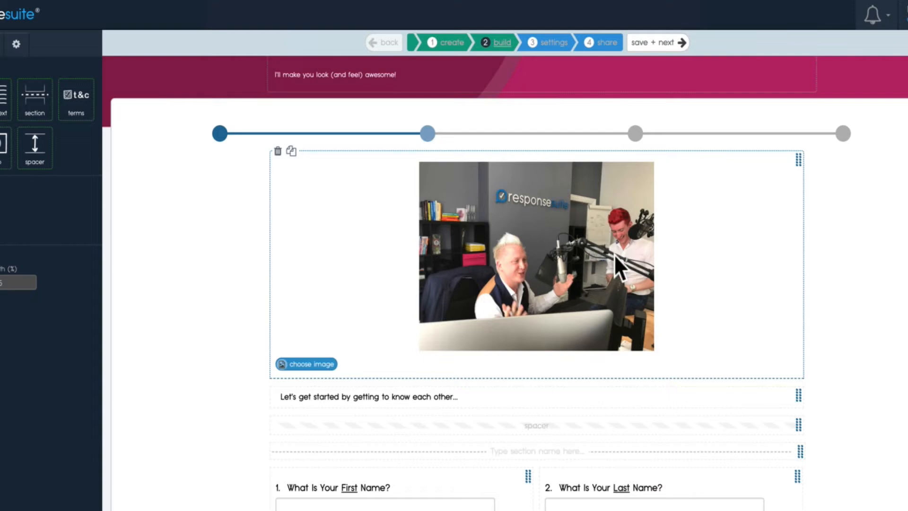
- Reopen the image chooser and search the gallery for "travel", "fitnes" and "star", clearing the search each time
left_click(315, 364)
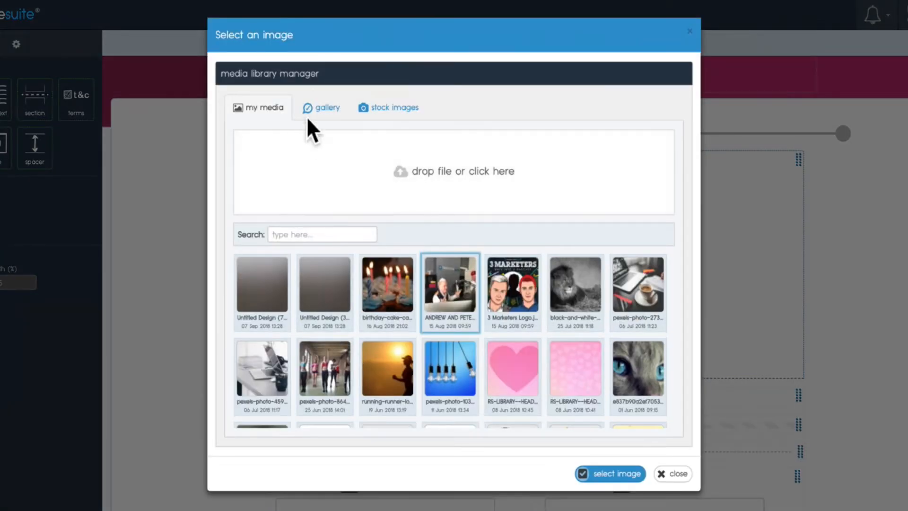
left_click(313, 108)
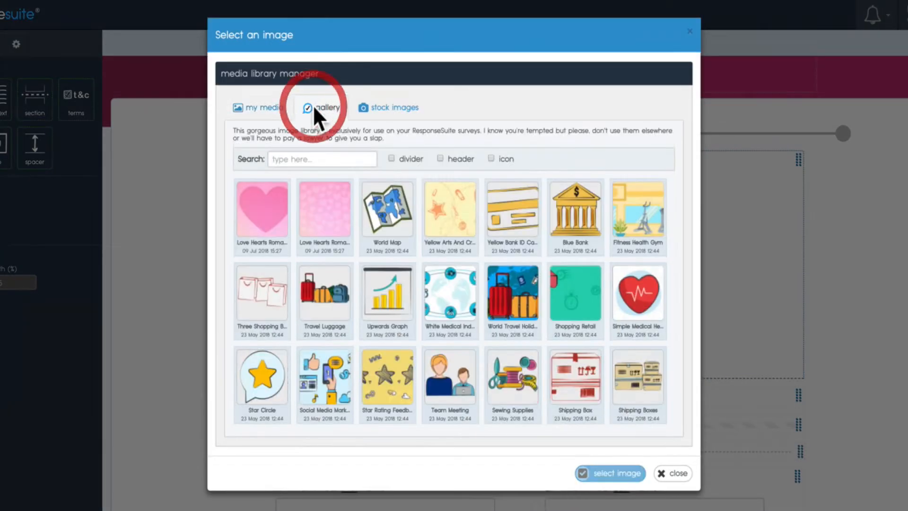
left_click(319, 159)
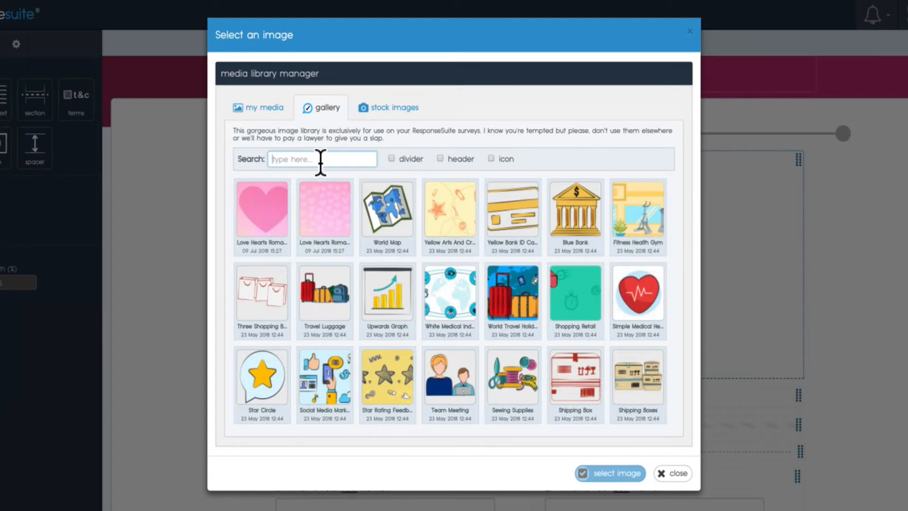
type("travel")
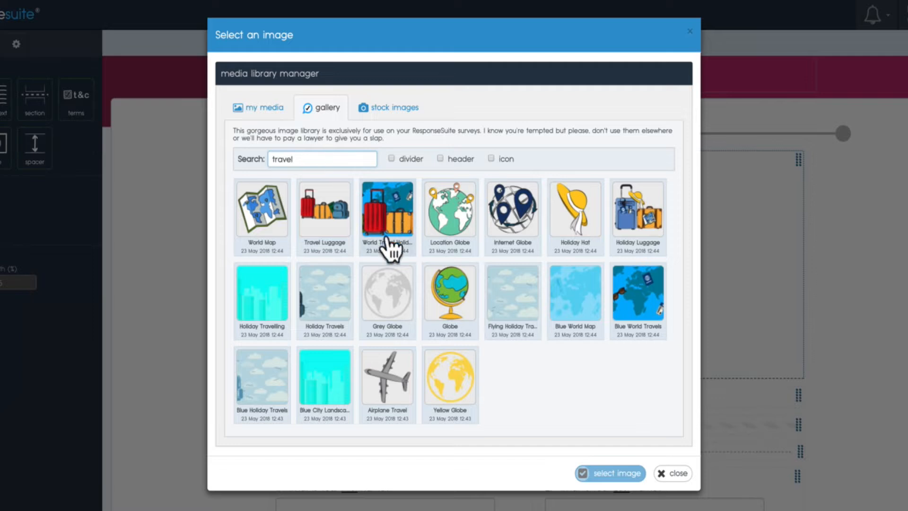
left_click_drag(301, 158, 203, 149)
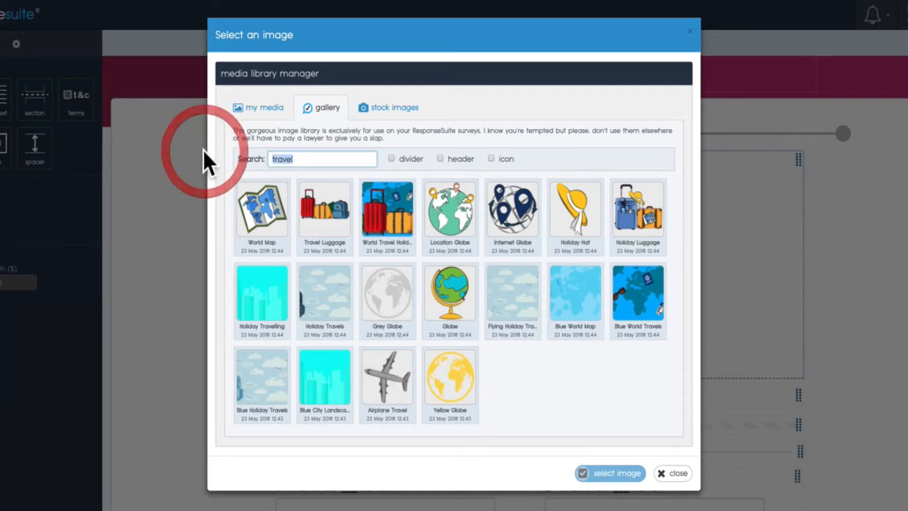
key("BackSpace")
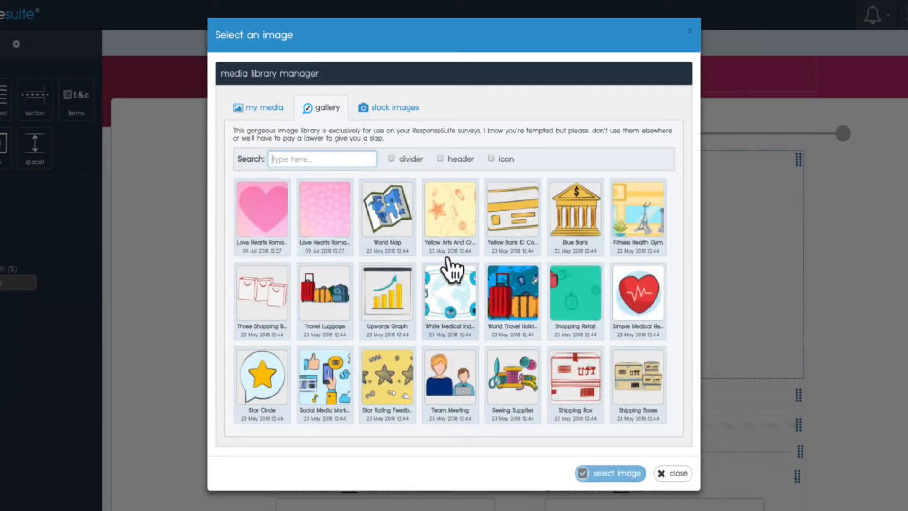
type("fitnes")
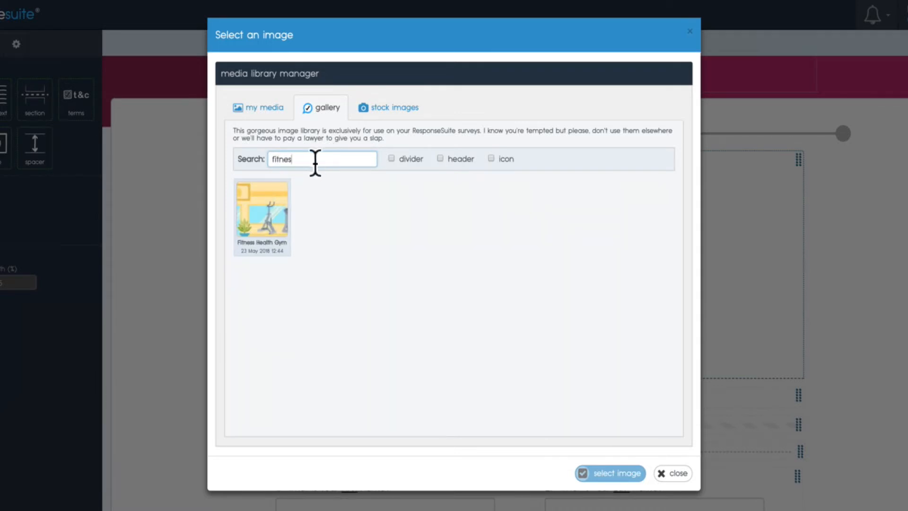
left_click_drag(316, 160, 233, 155)
key("BackSpace")
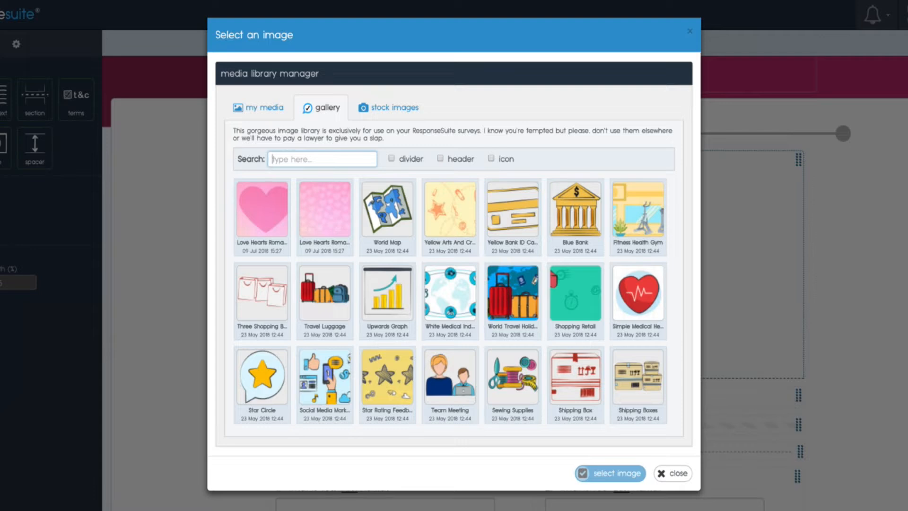
type("star")
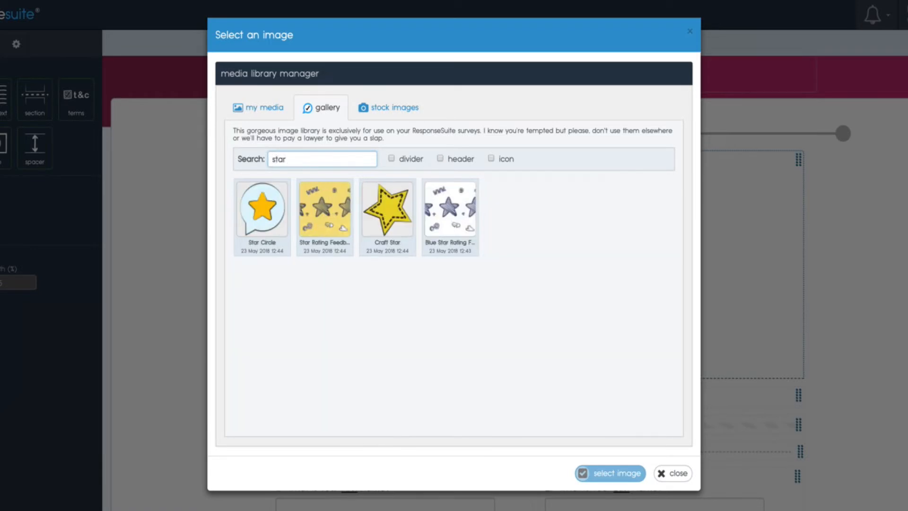
left_click_drag(304, 157, 280, 132)
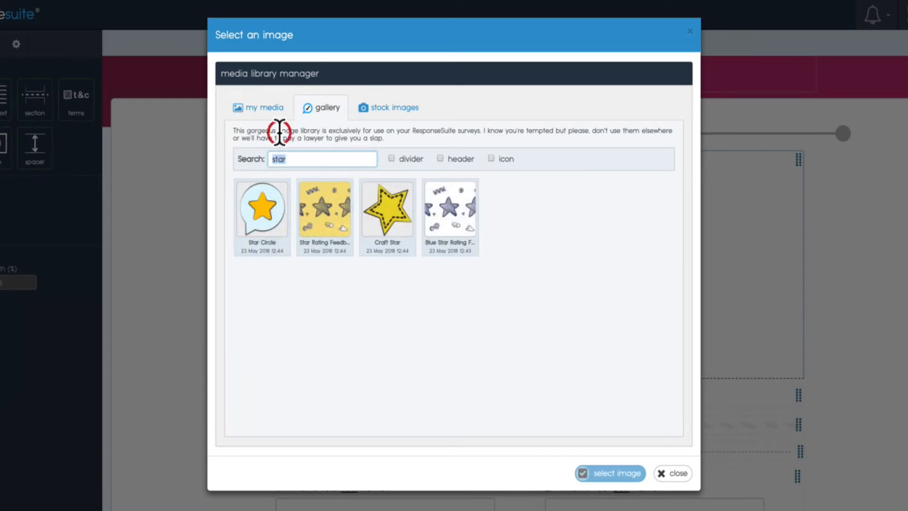
key("BackSpace")
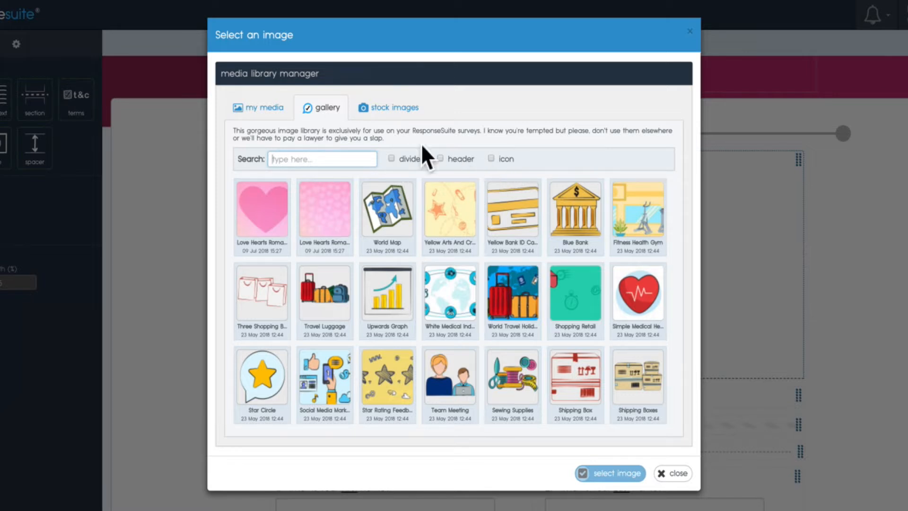
- Search the stock images for "fish" and use Pixabay photo 2015098 as the survey's top image
left_click(378, 108)
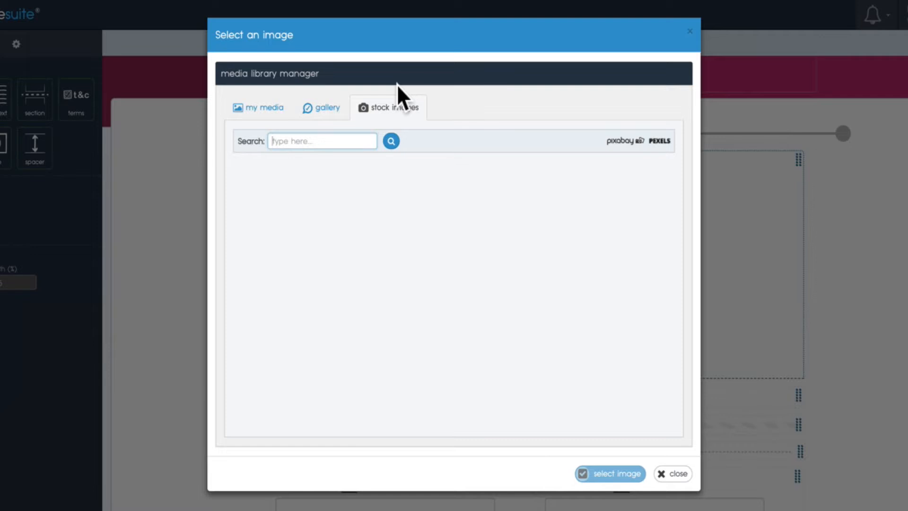
left_click(337, 141)
type("f")
key("Return")
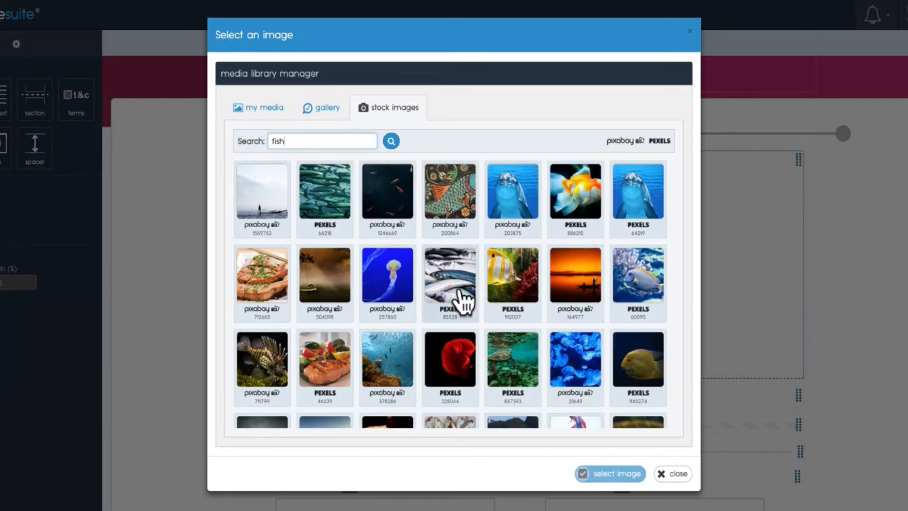
scroll(497, 312, "down", 5)
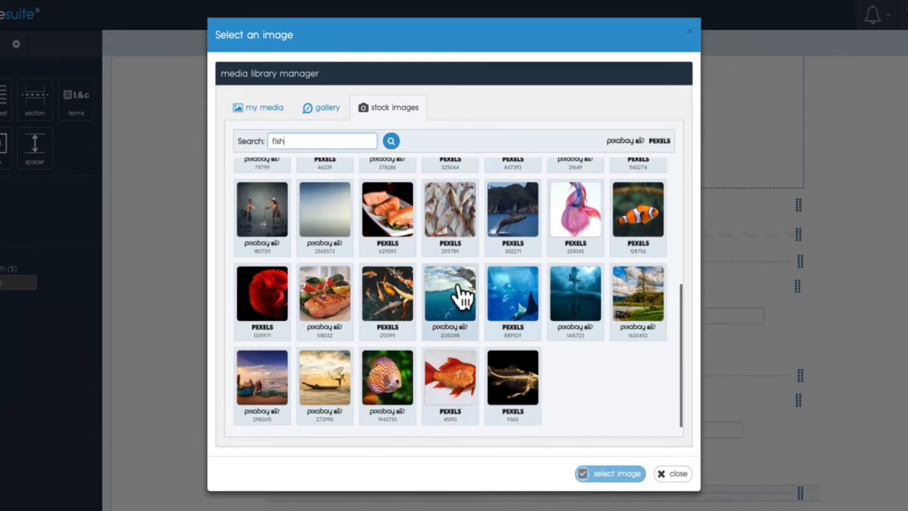
left_click(456, 296)
left_click(606, 473)
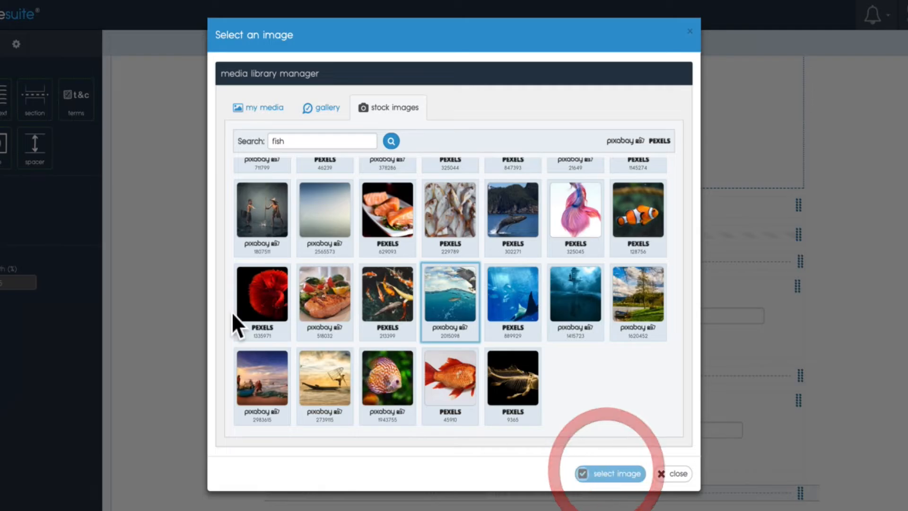
scroll(374, 283, "up", 5)
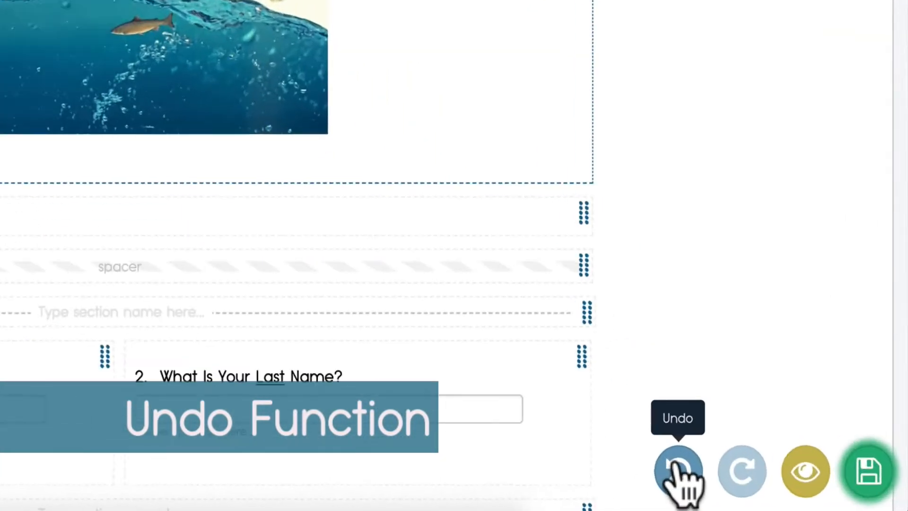
- Undo both image replacements to restore the medical heart image and save the survey
left_click(814, 500)
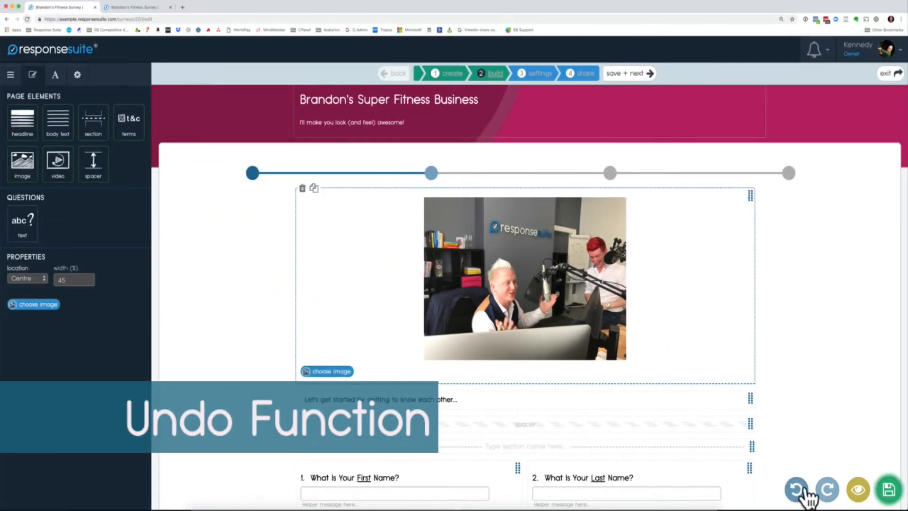
left_click(713, 476)
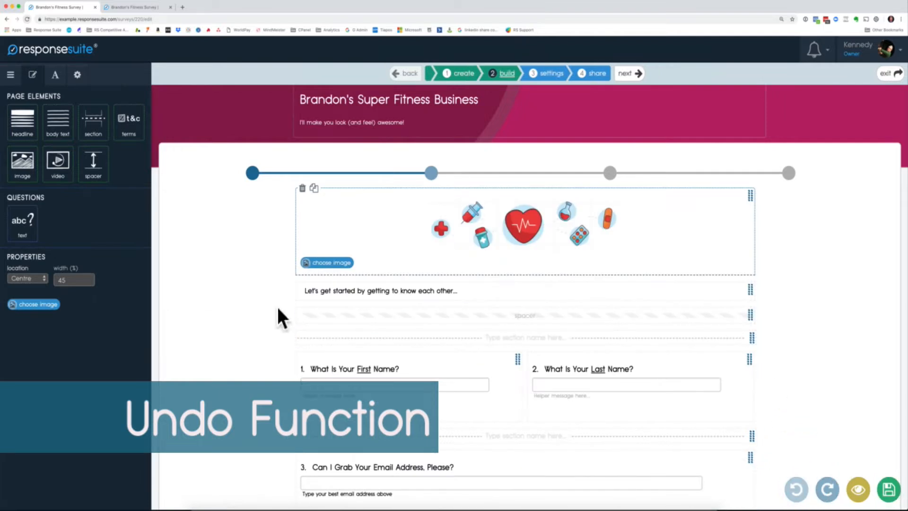
left_click(888, 489)
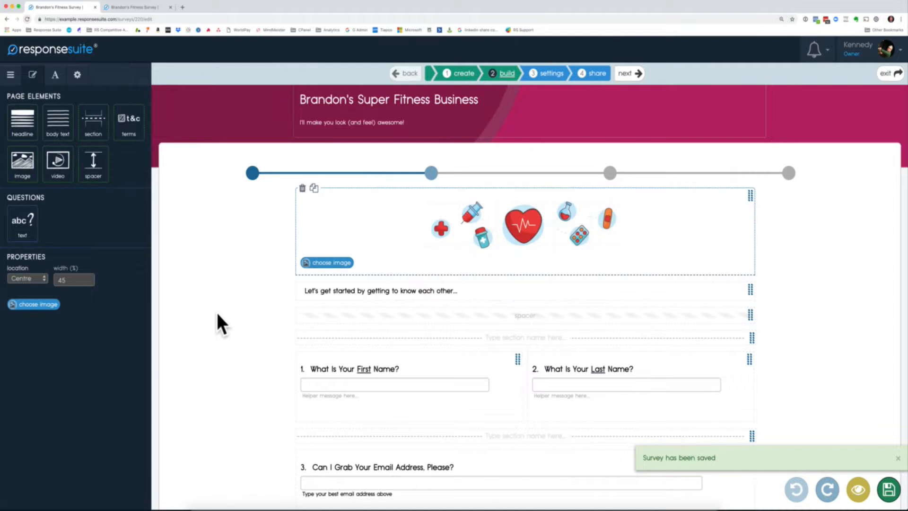
- Look through the survey's sections in the builder and advance the published survey to its second page
scroll(216, 312, "down", 5)
scroll(222, 312, "down", 5)
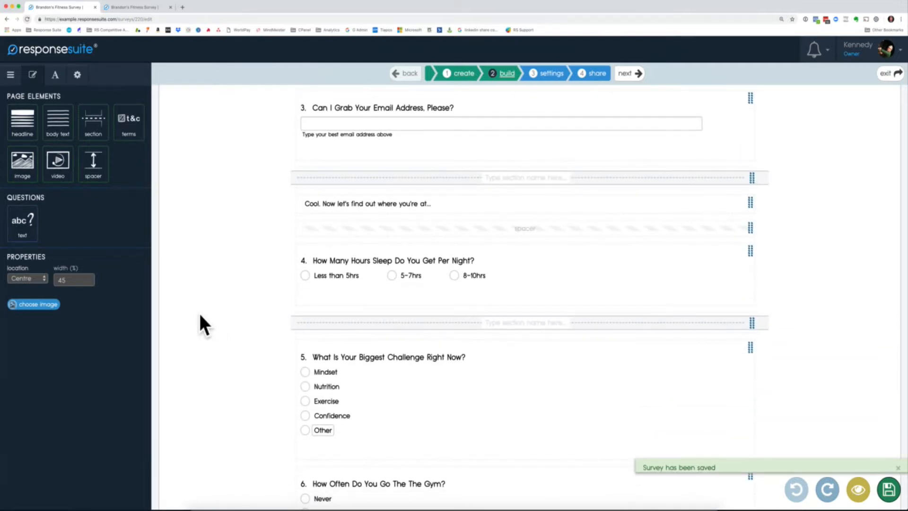
scroll(200, 321, "up", 10)
scroll(191, 279, "down", 1)
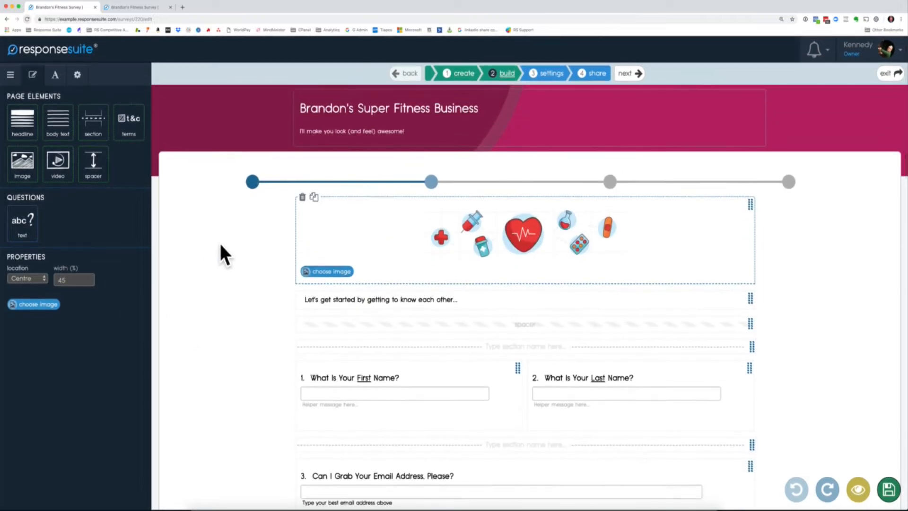
scroll(444, 334, "down", 4)
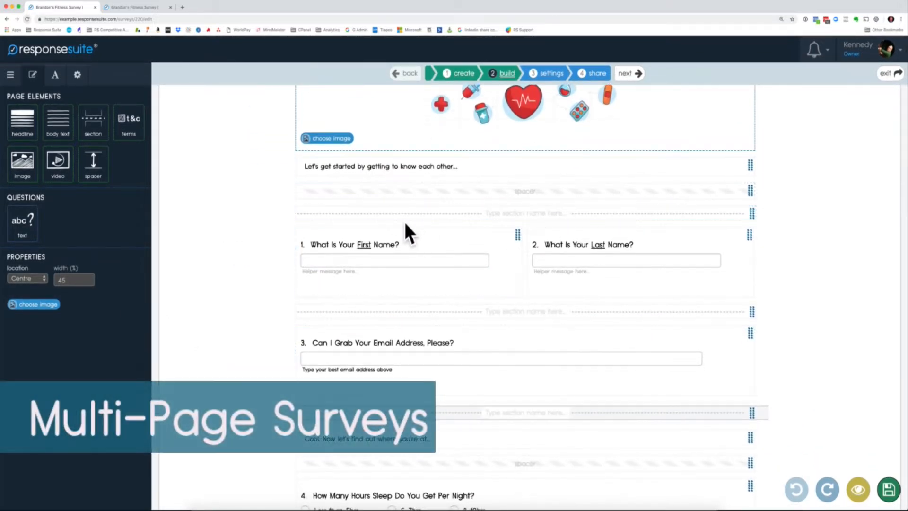
left_click(135, 7)
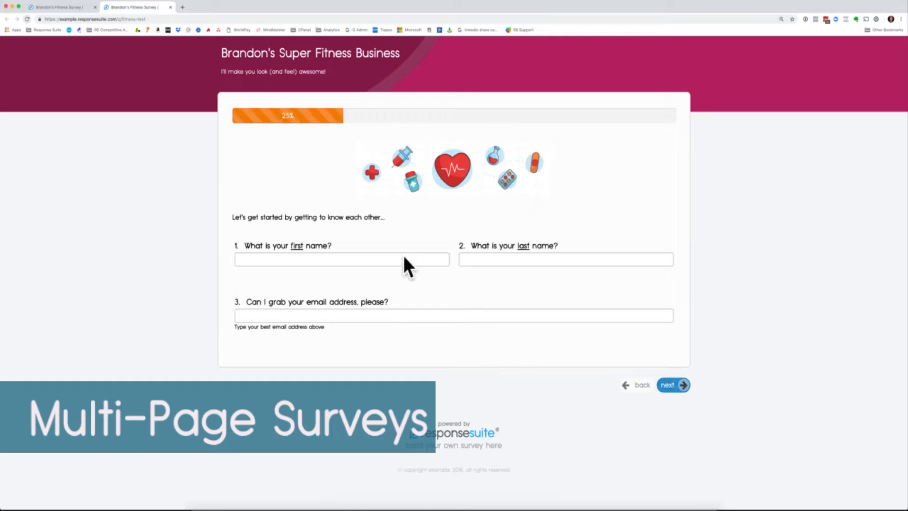
left_click(675, 384)
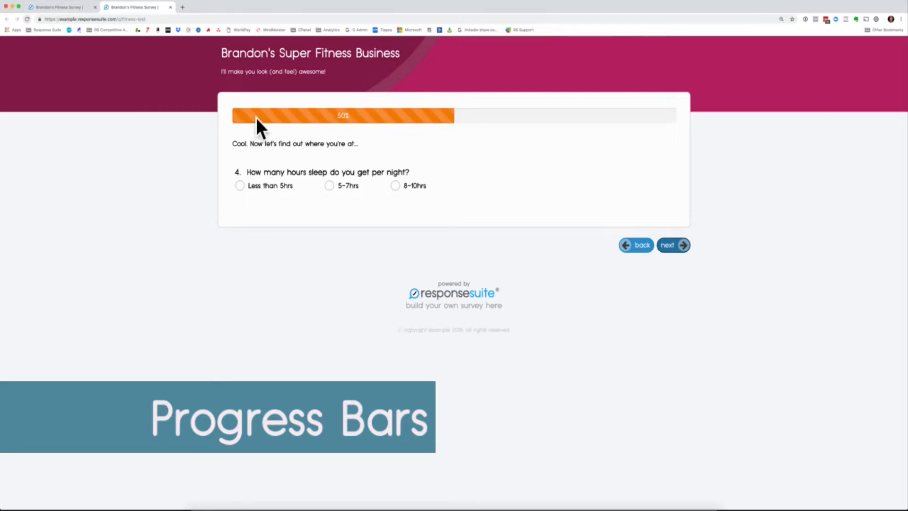
- In the builder's survey settings, try the Percentage progress bar type and set the type back to Steps
left_click(61, 7)
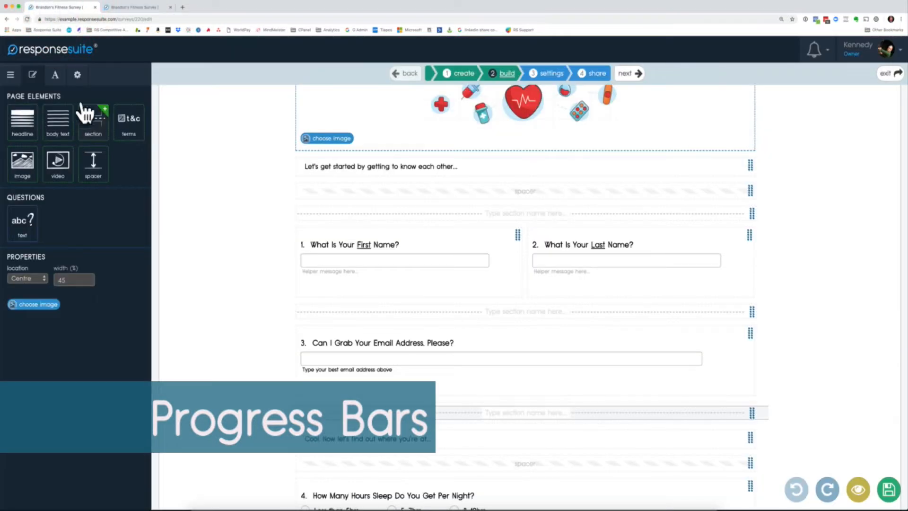
left_click(75, 70)
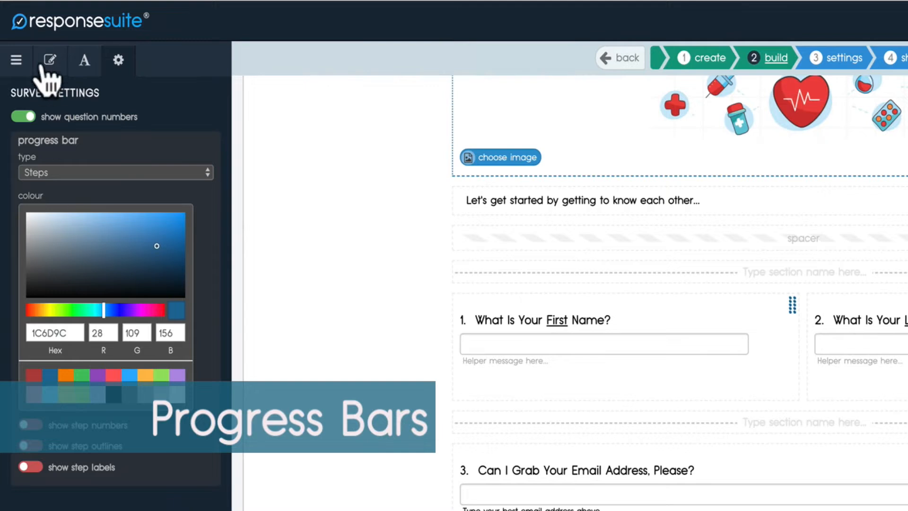
left_click(47, 173)
left_click(50, 161)
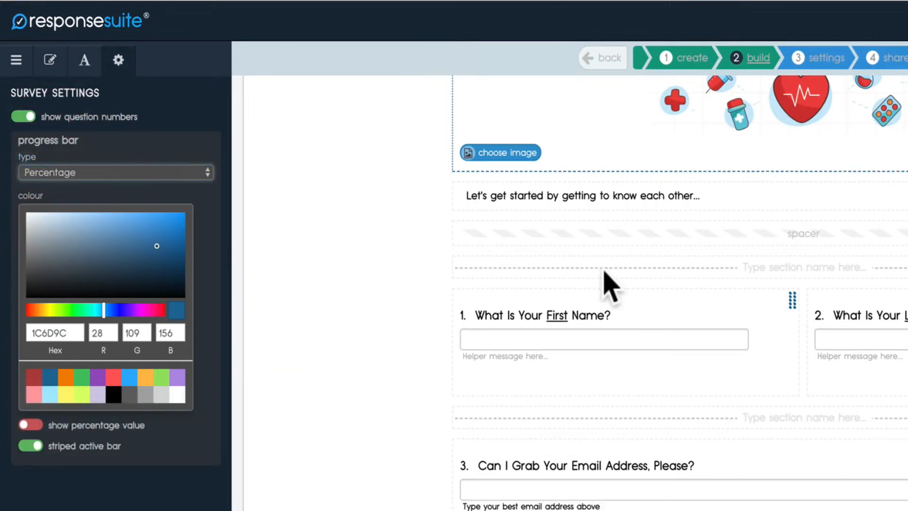
scroll(416, 263, "up", 5)
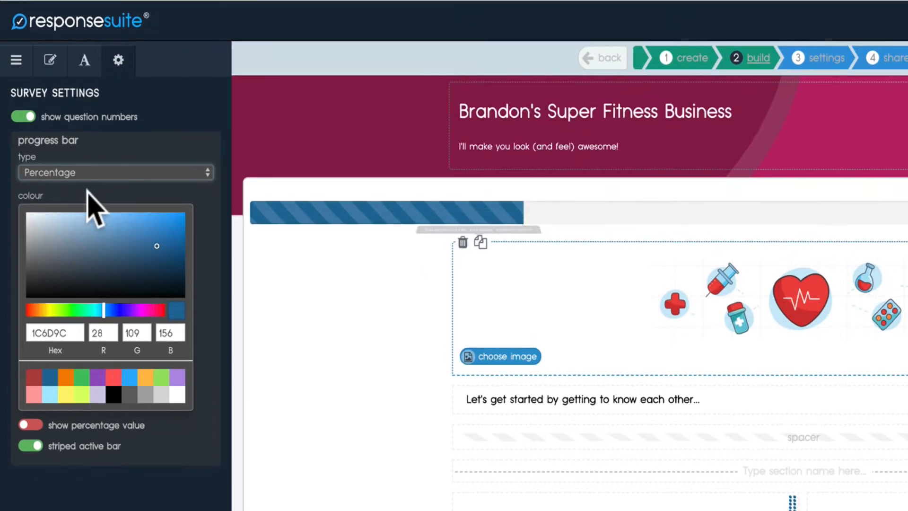
left_click(124, 184)
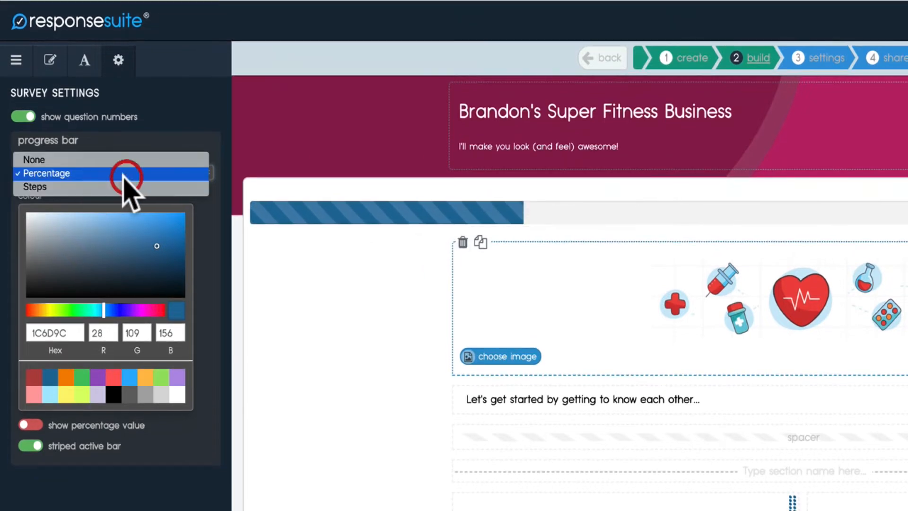
left_click(95, 198)
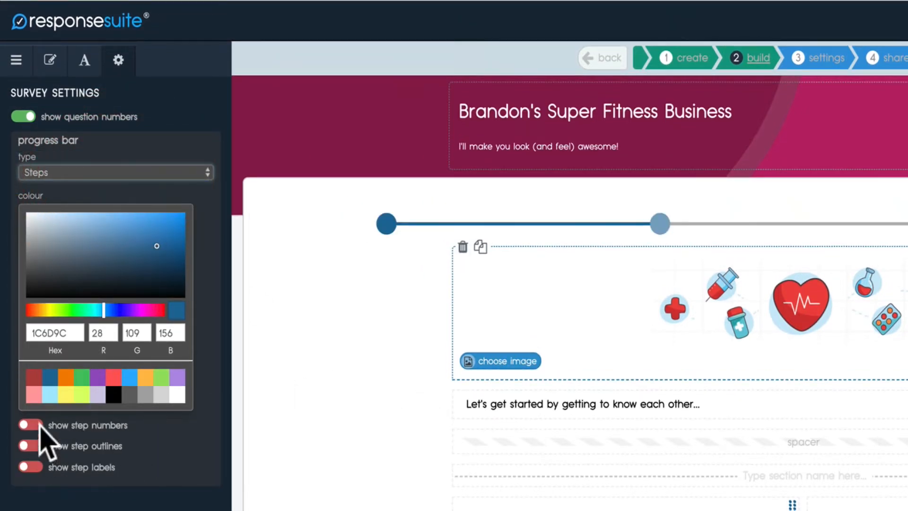
- Try out the progress bar's step numbers, step outlines and step labels, switching each option off again
left_click(31, 424)
left_click(31, 424)
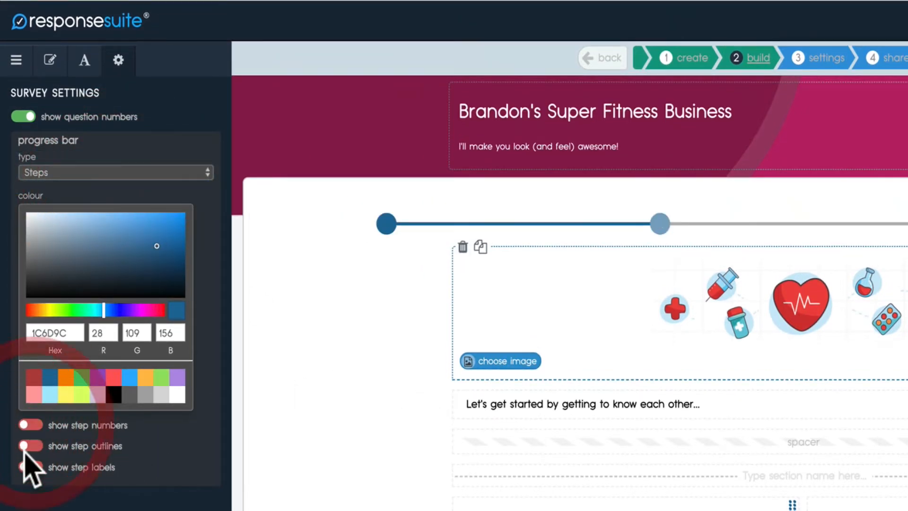
left_click(31, 445)
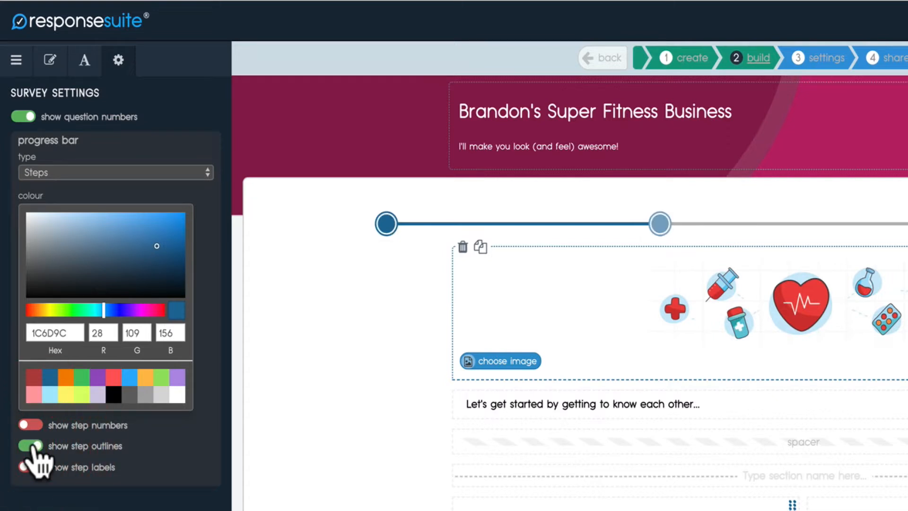
left_click(31, 446)
left_click(31, 467)
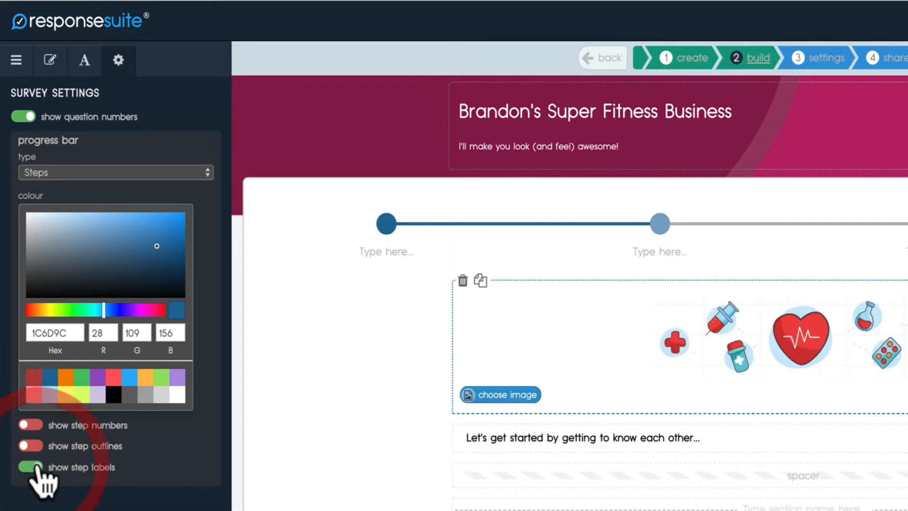
left_click(31, 466)
- Recolour the progress bar to purple AB33AA
mouse_move(120, 251)
left_mouse_down()
mouse_move(124, 264)
mouse_move(122, 253)
left_mouse_up()
left_click(137, 241)
left_click_drag(97, 310, 54, 311)
left_click(142, 310)
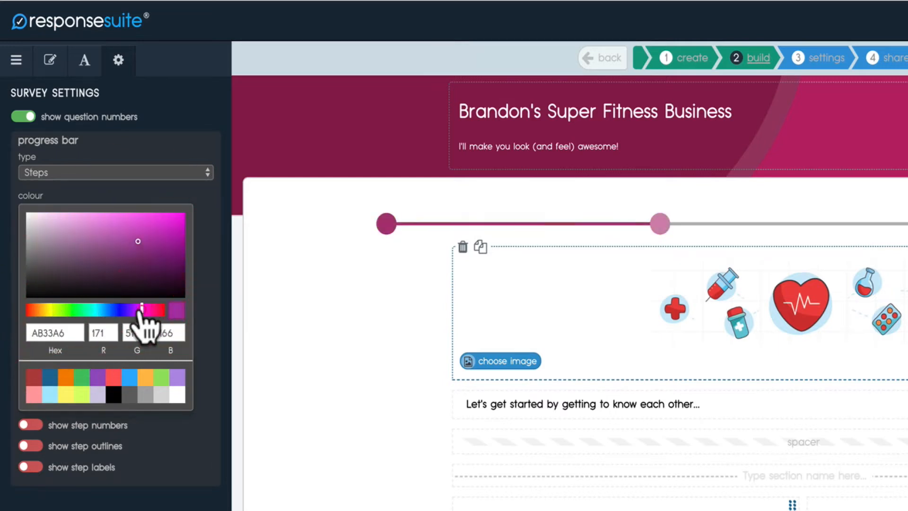
double_click(59, 331)
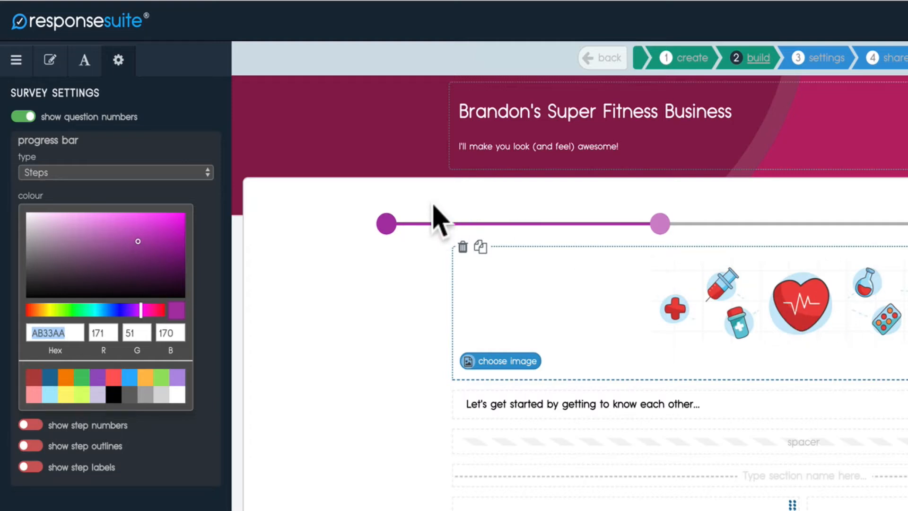
- Look at the text style options for heading 1 and heading 5, including font, size, case and colour, and save the survey
left_click(93, 56)
left_click(77, 126)
left_click(43, 126)
left_click(54, 272)
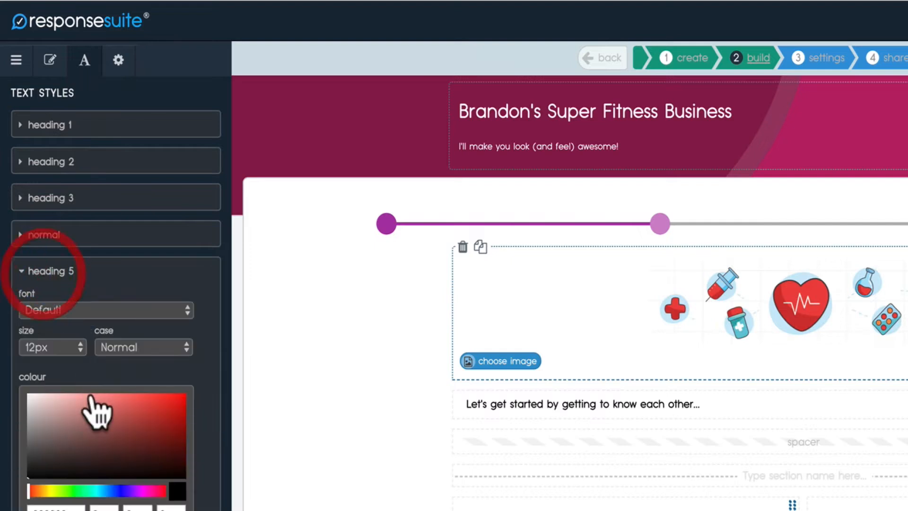
left_click(56, 271)
left_click(58, 271)
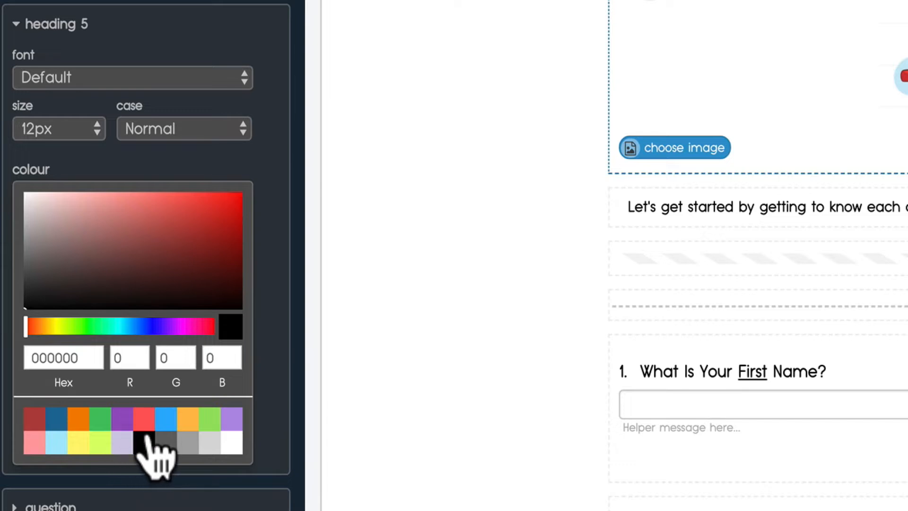
left_click(69, 28)
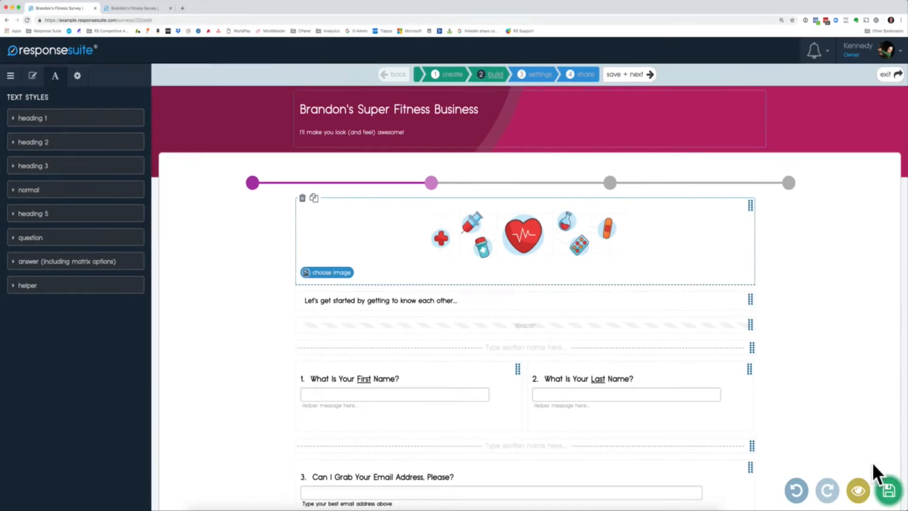
left_click(889, 490)
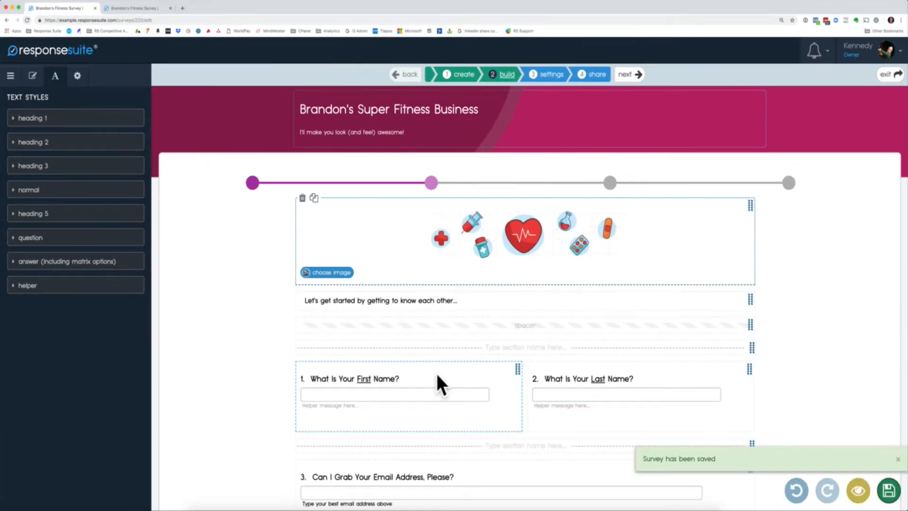
- Display the answer types for the first-name question and look through how the survey's other questions are answered
left_click(355, 374)
left_click(32, 77)
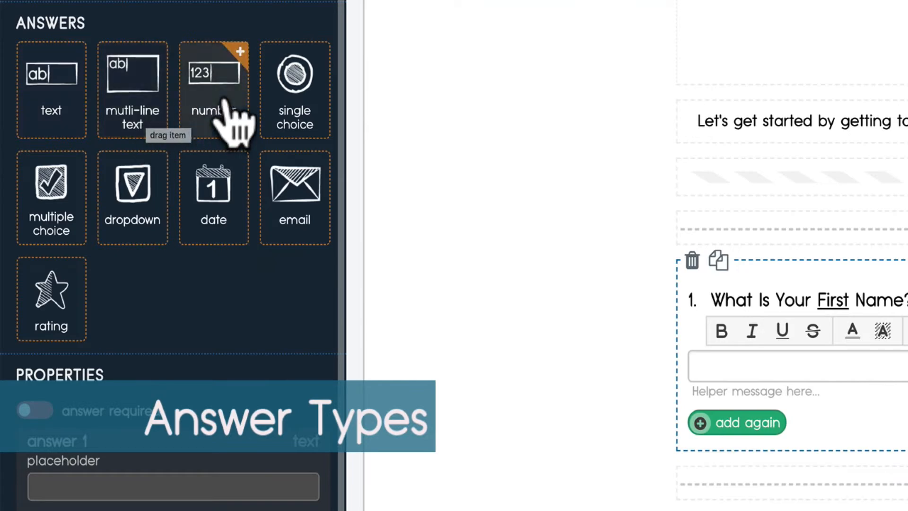
scroll(792, 307, "down", 4)
scroll(554, 381, "down", 5)
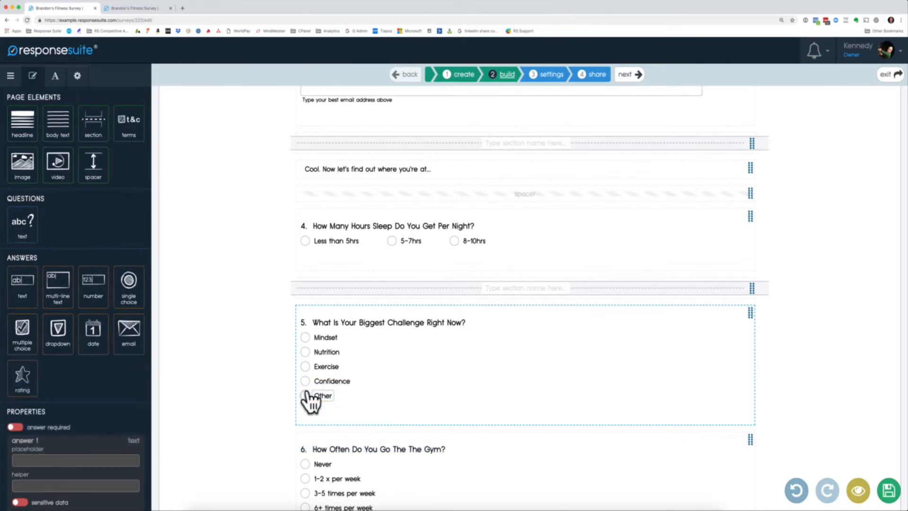
scroll(336, 371, "up", 15)
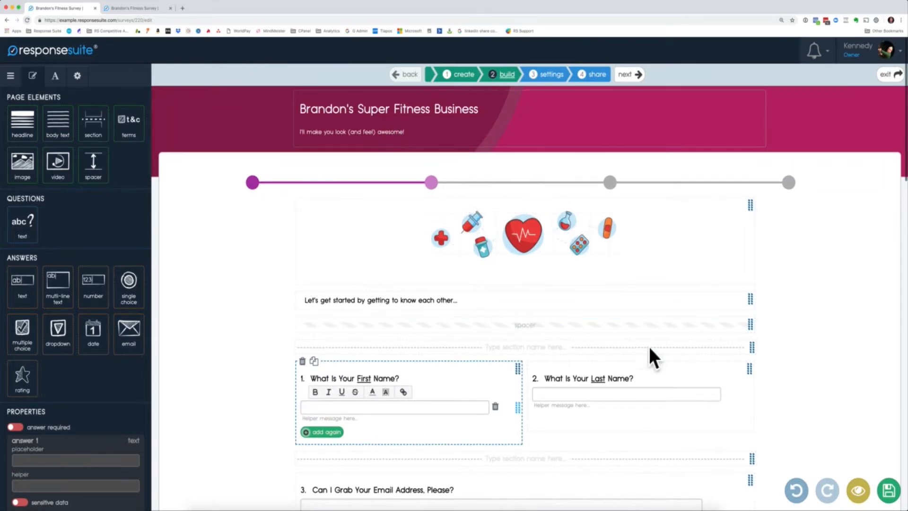
scroll(650, 354, "down", 10)
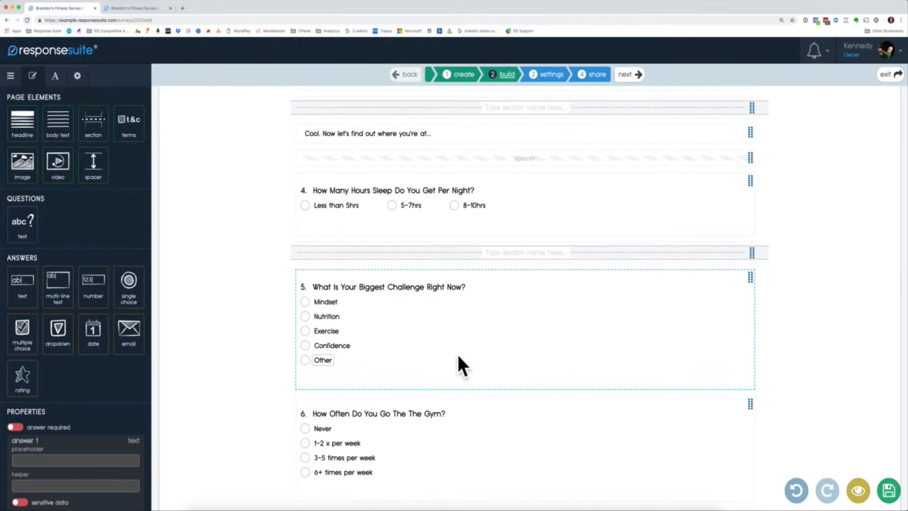
scroll(433, 392, "down", 3)
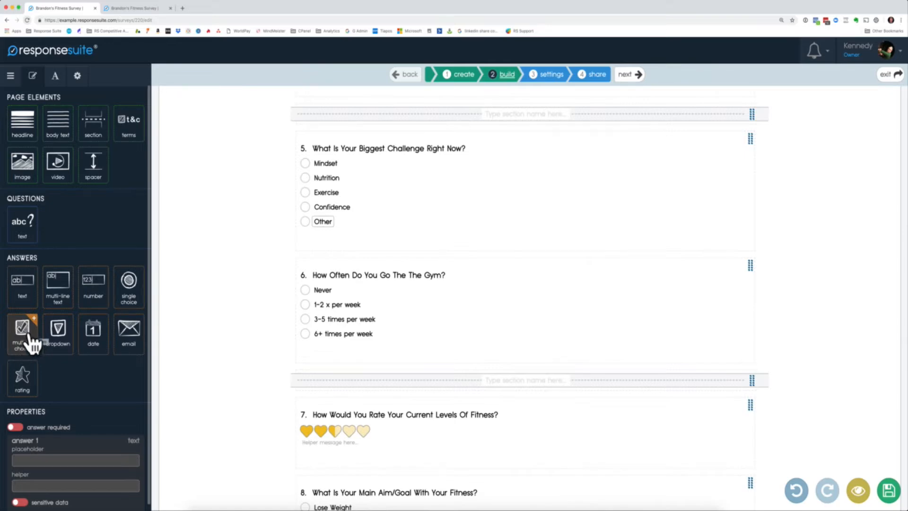
- Inspect the single-choice question on the biggest challenge and the date question "When Is This Event?", and save the survey
left_click(305, 198)
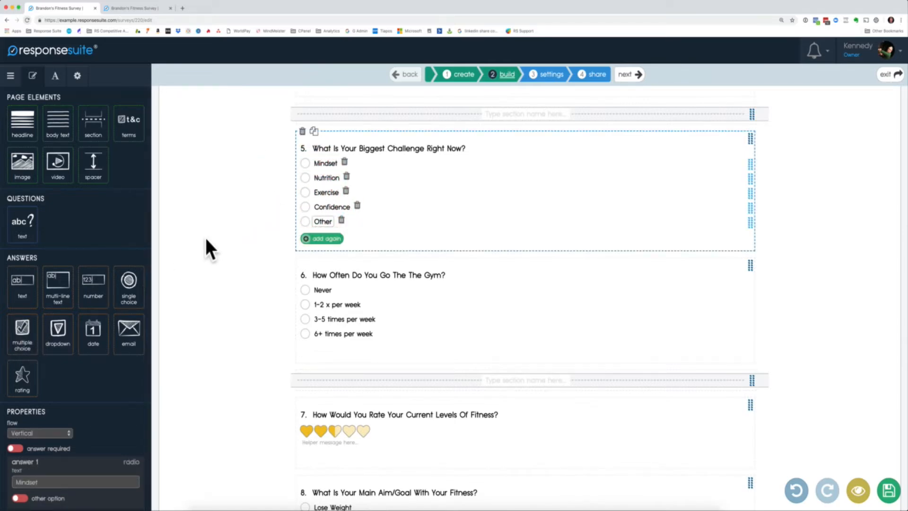
left_click(212, 256)
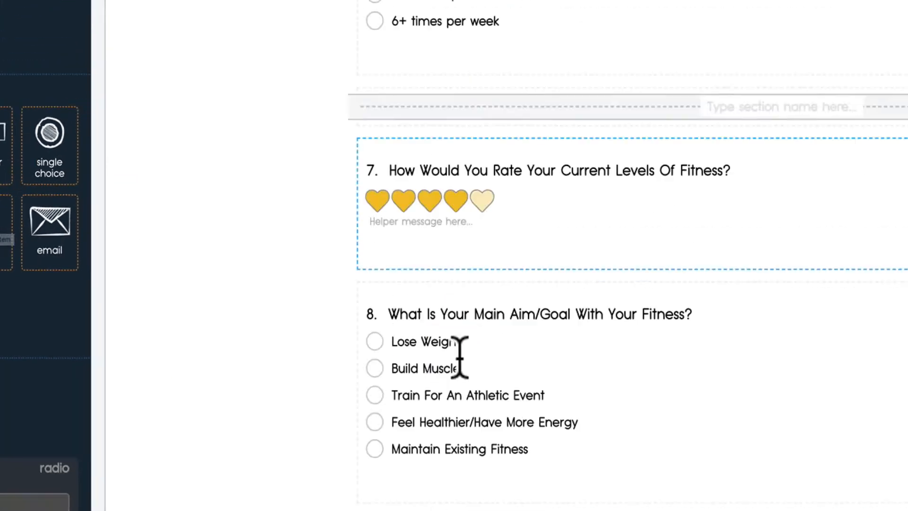
scroll(460, 357, "down", 10)
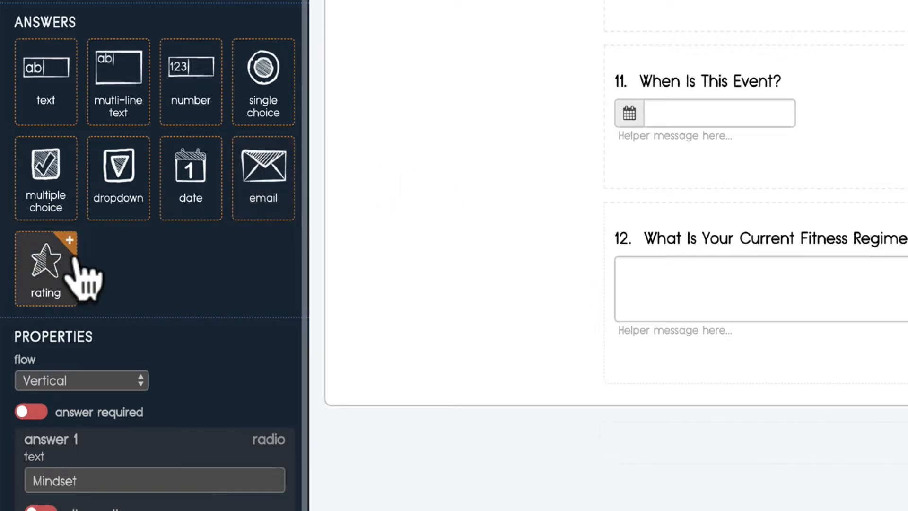
left_click(888, 118)
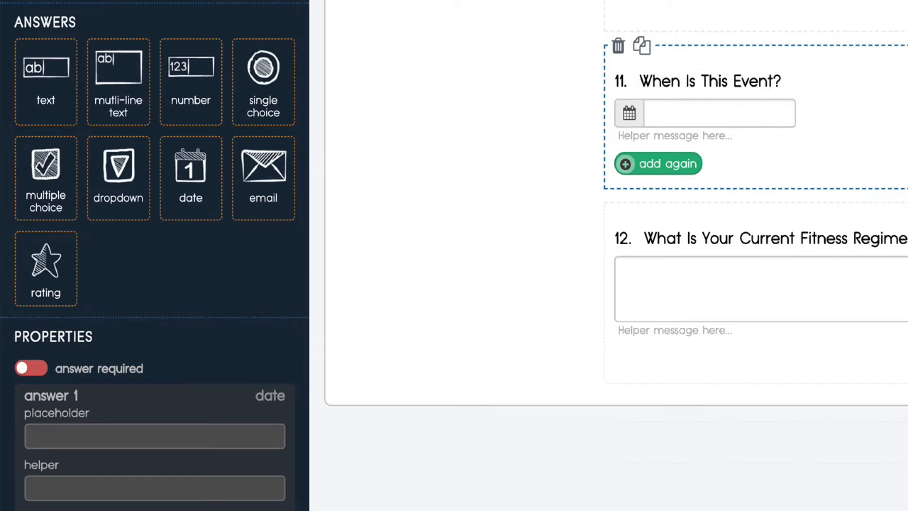
left_click(903, 113)
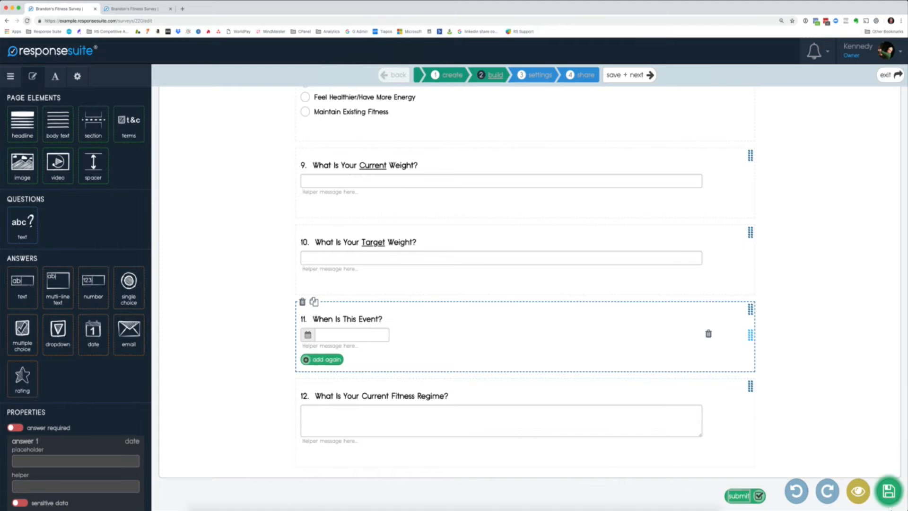
left_click(888, 491)
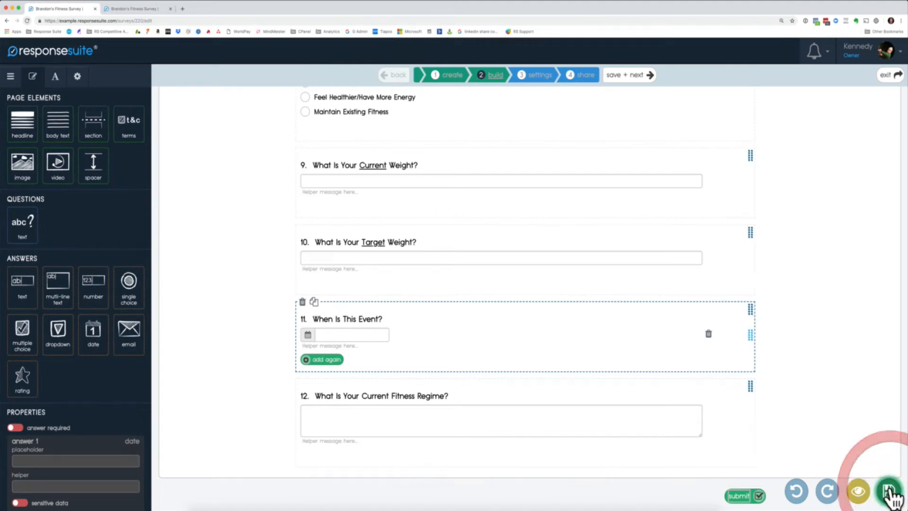
- Page through the published survey to its last page and answer the main aim question with Lose Weight, and with Train For An Athletic Event
left_click(124, 9)
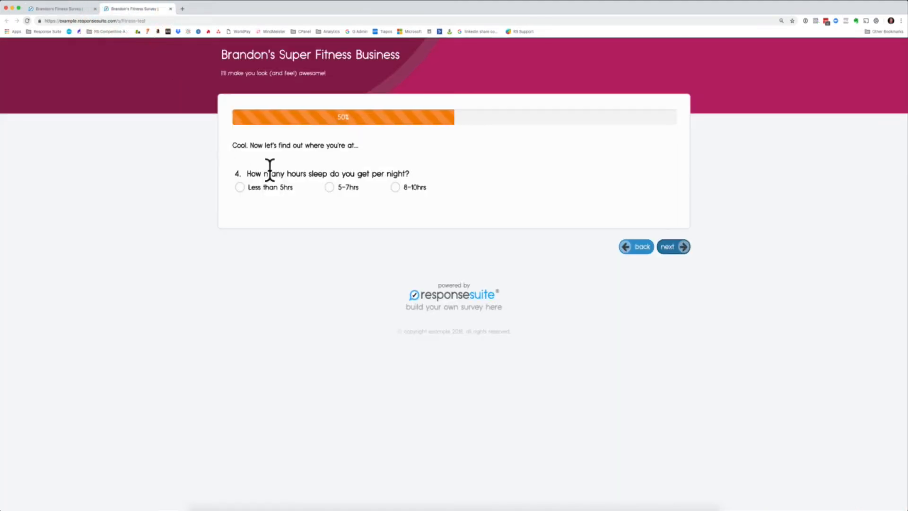
left_click(642, 249)
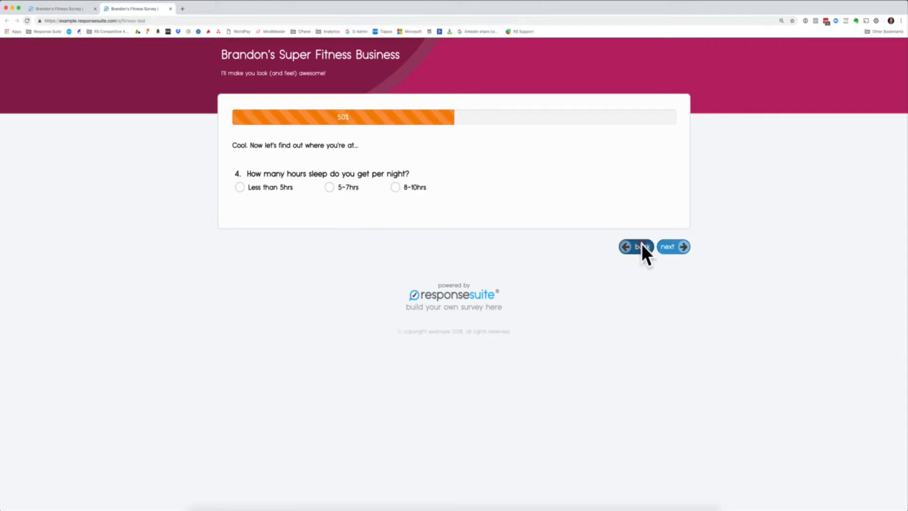
left_click(677, 387)
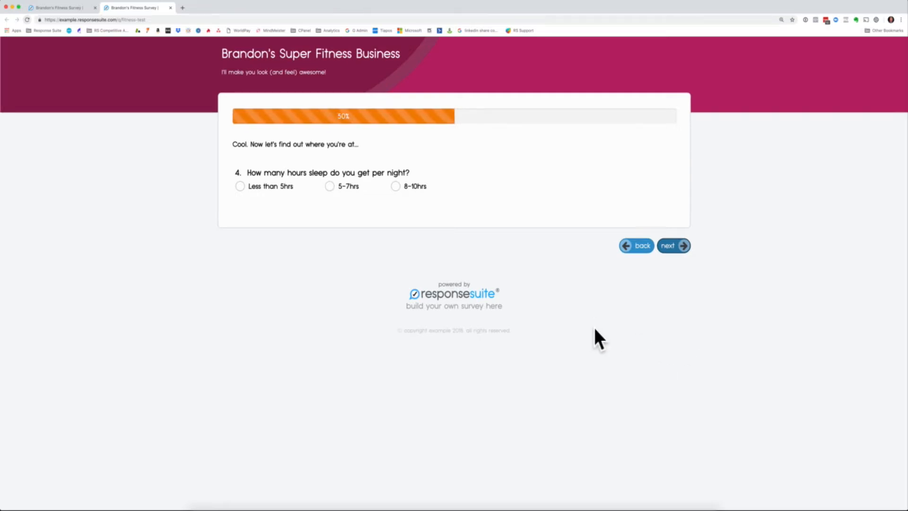
left_click(673, 245)
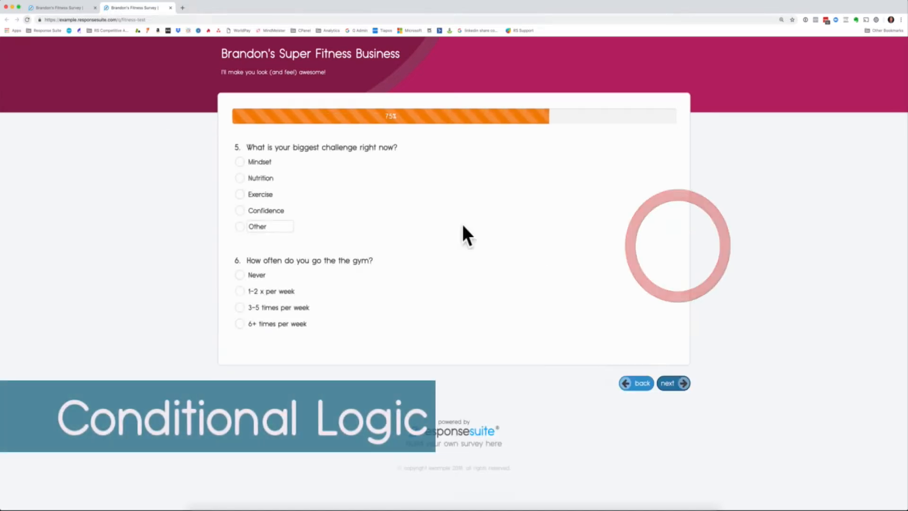
left_click(677, 387)
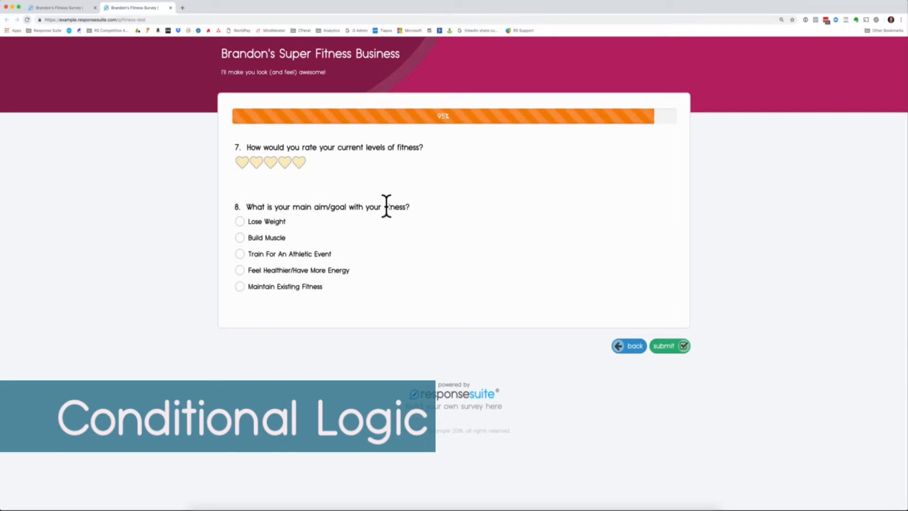
left_click(239, 222)
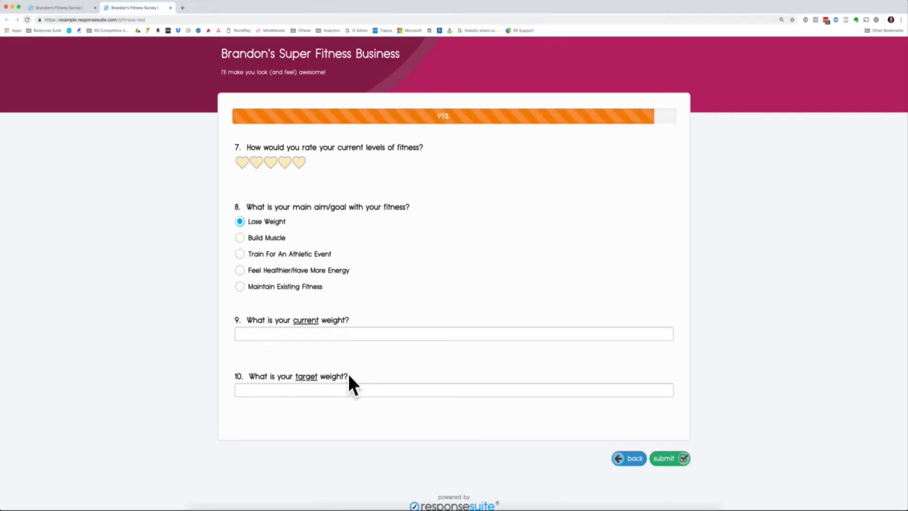
left_click(240, 254)
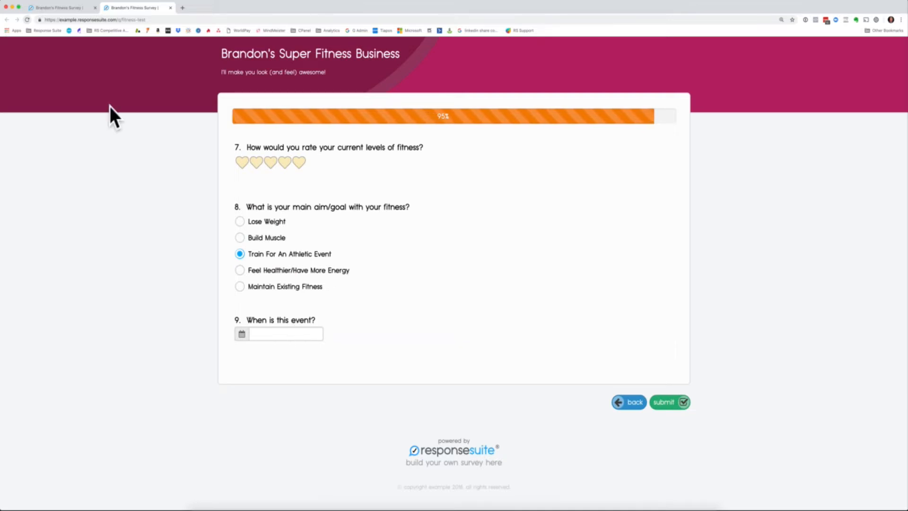
- Return to the survey builder and open the survey's general settings
left_click(69, 8)
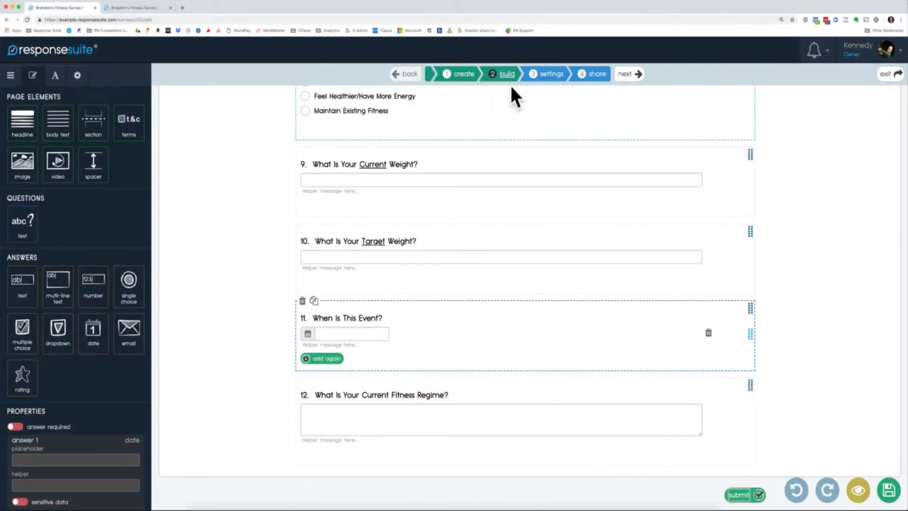
left_click(545, 72)
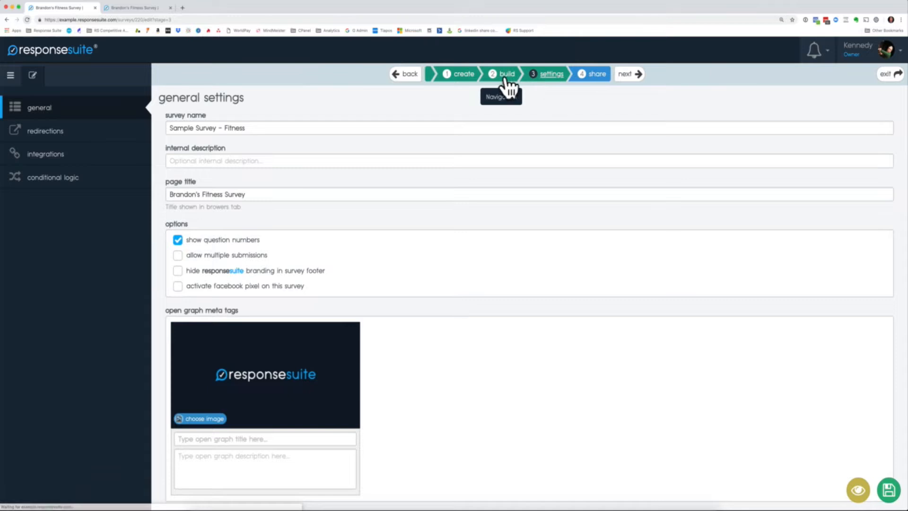
- Review the survey's conditional logic rules for the main aim question and compare them with the published survey
left_click(67, 180)
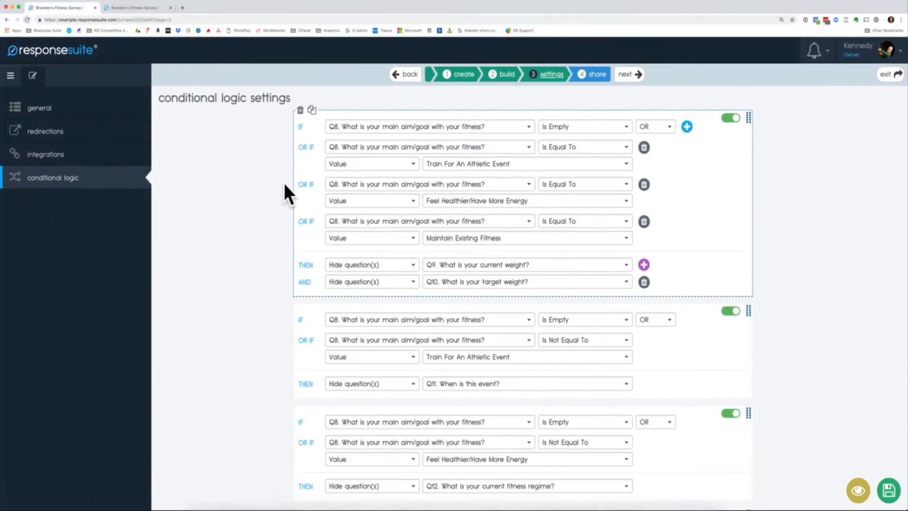
scroll(284, 183, "down", 5)
scroll(284, 182, "up", 5)
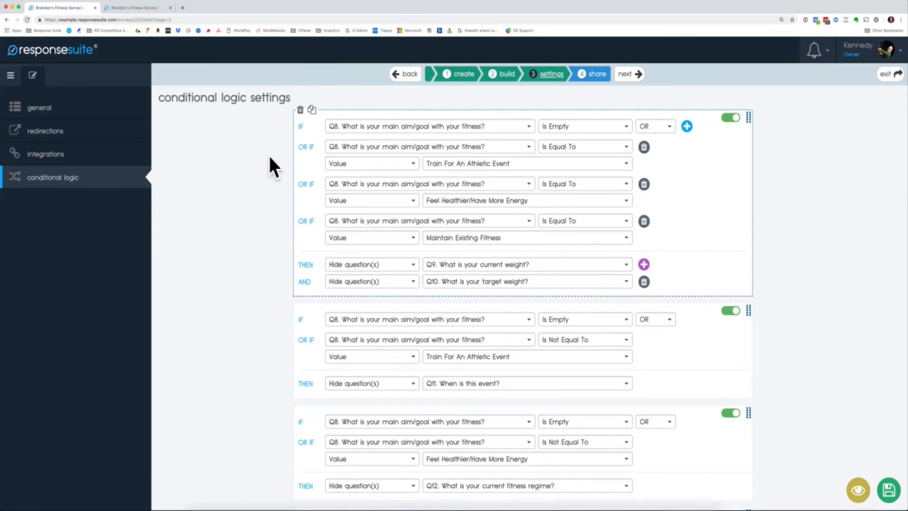
left_click(160, 5)
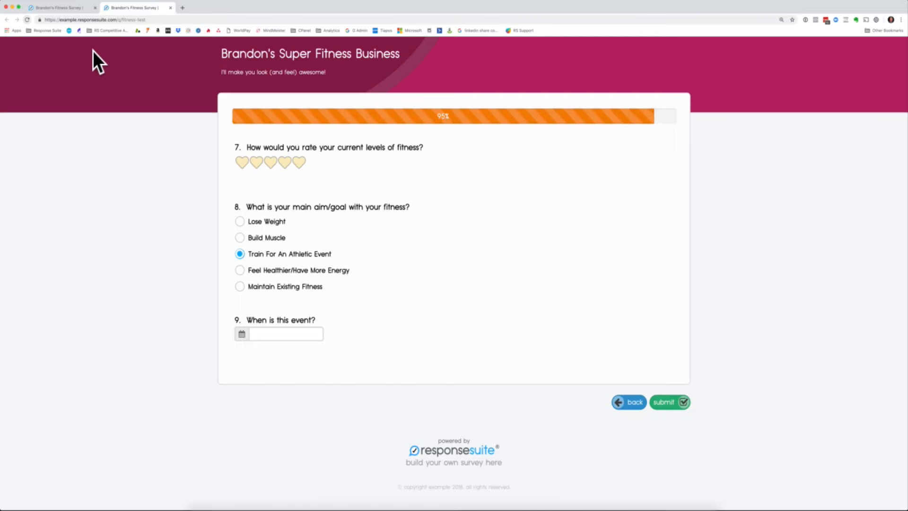
left_click(61, 7)
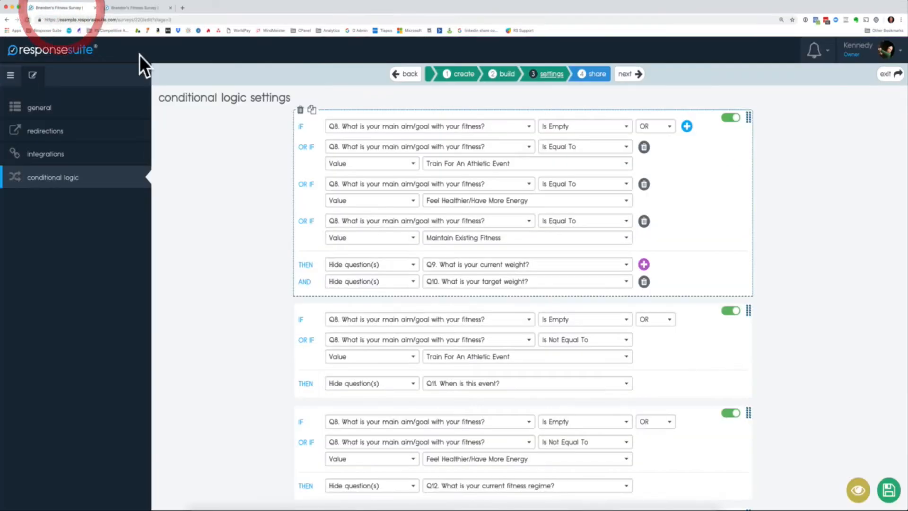
- Open the redirection settings and try the standard thankyou page and your own URL options, including the destination URL field
left_click(53, 134)
left_click(226, 156)
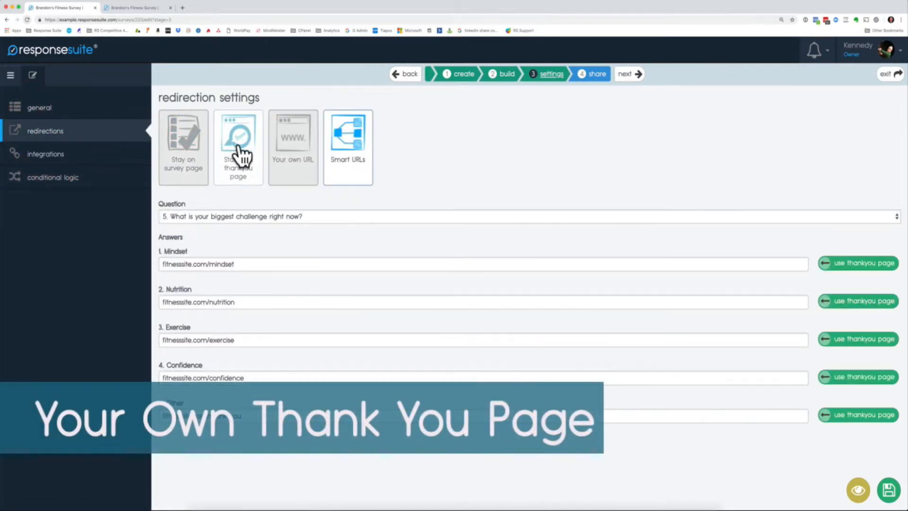
left_click(294, 149)
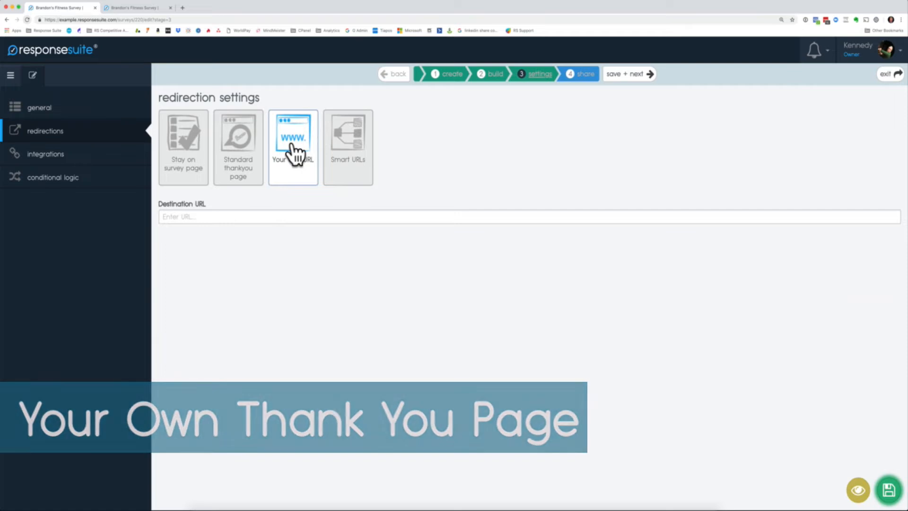
left_click(253, 216)
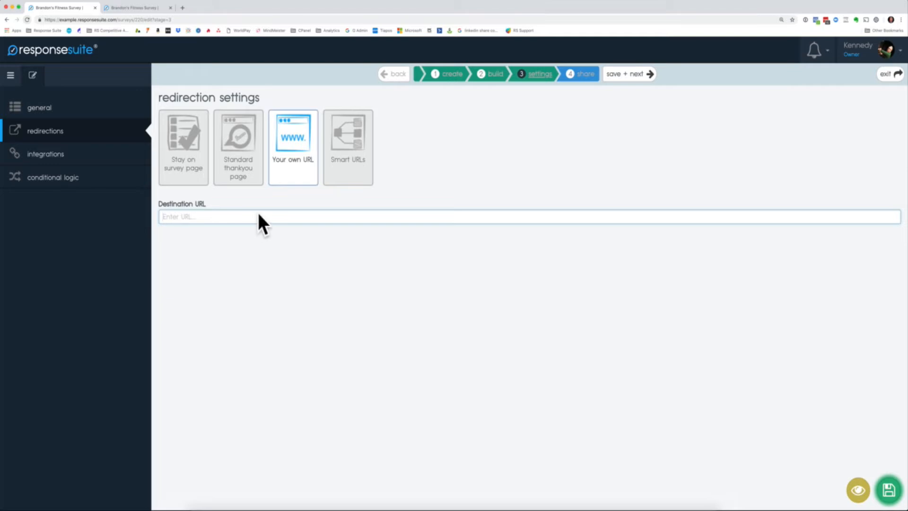
left_click(276, 214)
- Display the Smart URLs redirection for the biggest challenge question and inspect the addresses for the Mindset and Nutrition answers
left_click(354, 149)
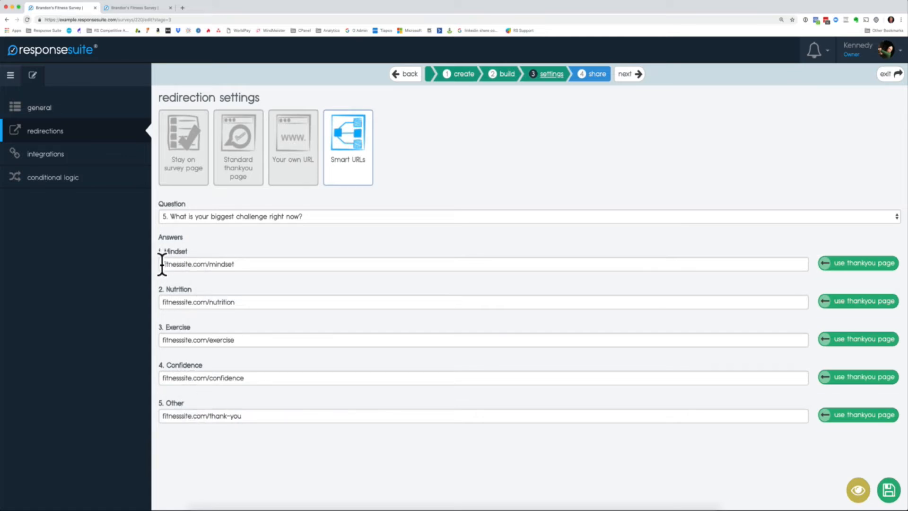
left_click_drag(162, 264, 235, 264)
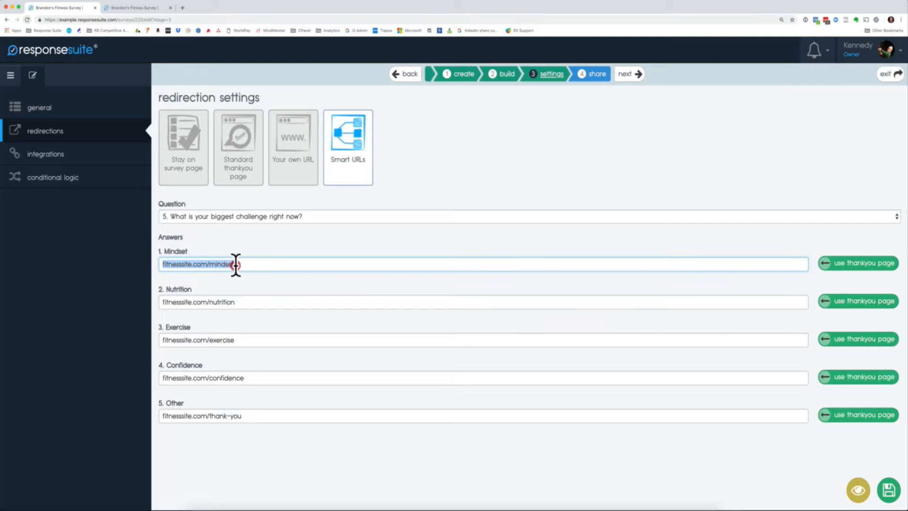
left_click(239, 264)
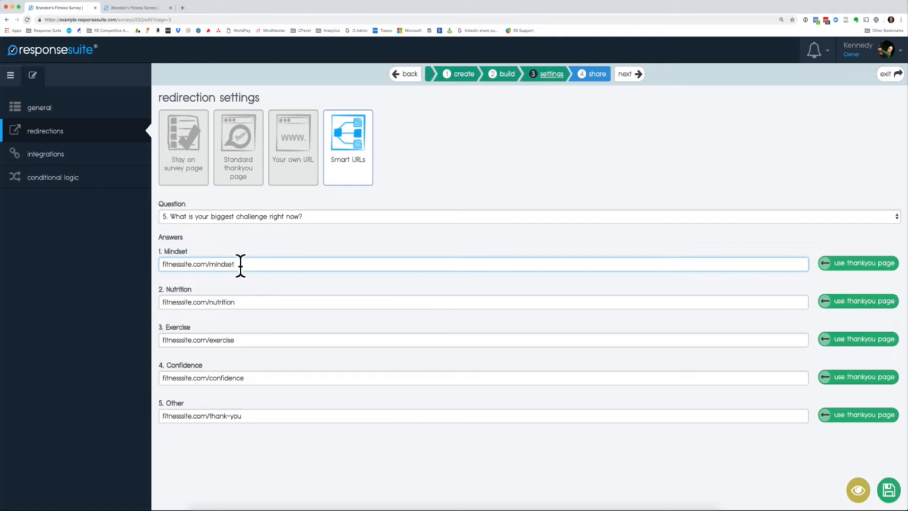
double_click(180, 289)
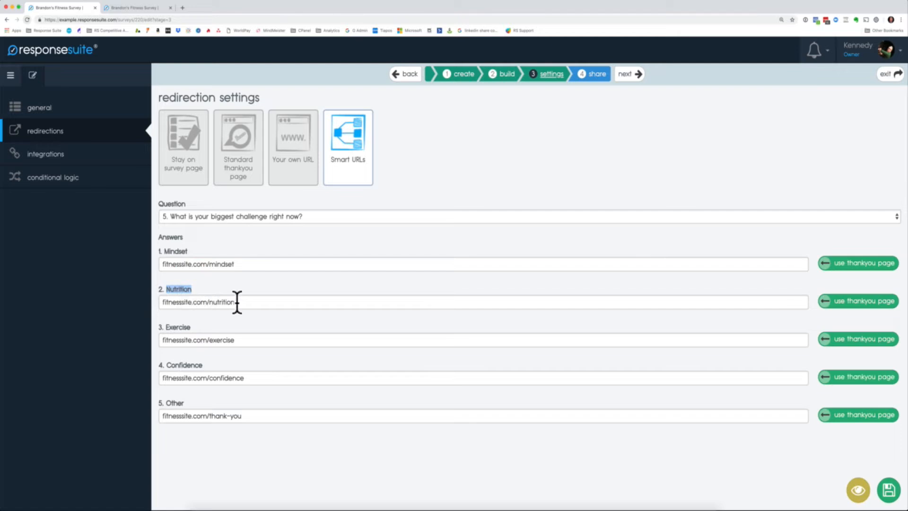
left_click(247, 288)
left_click(247, 300)
- View the survey's integration settings and the account-wide integration setup with its remote connections
left_click(40, 160)
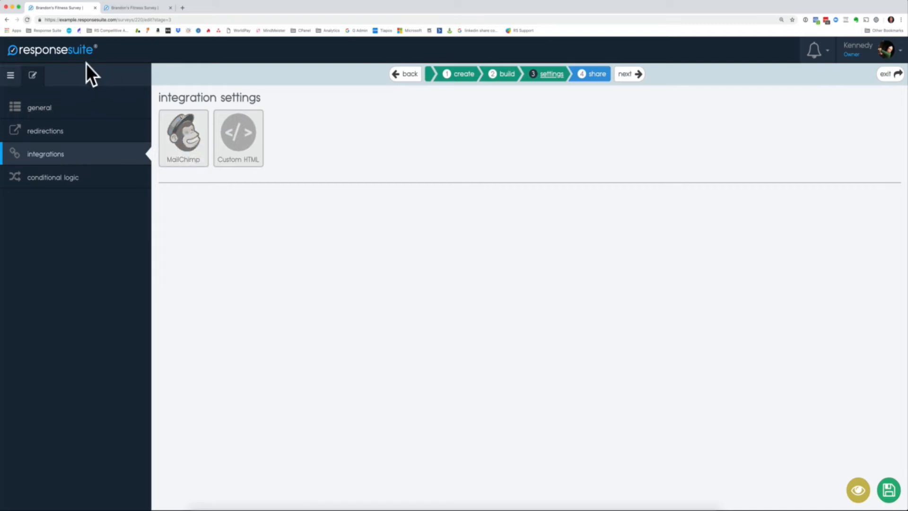
left_click(11, 76)
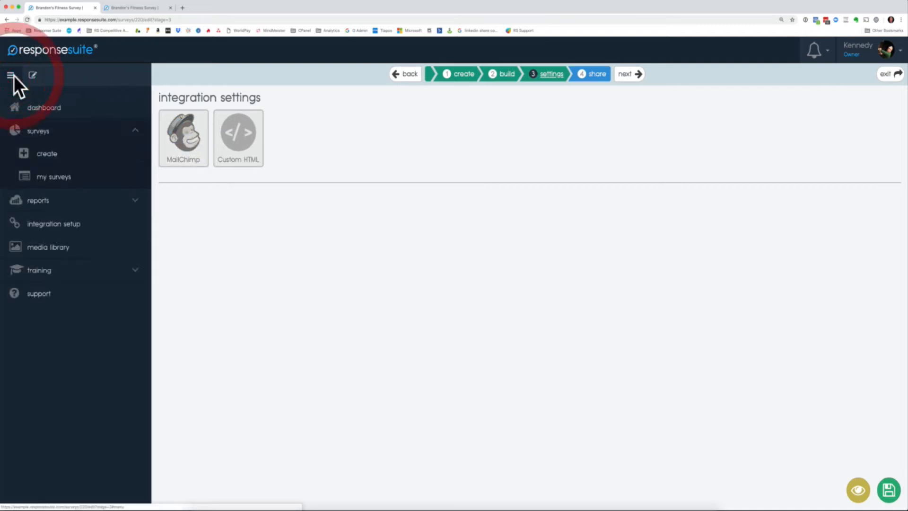
left_click(43, 225)
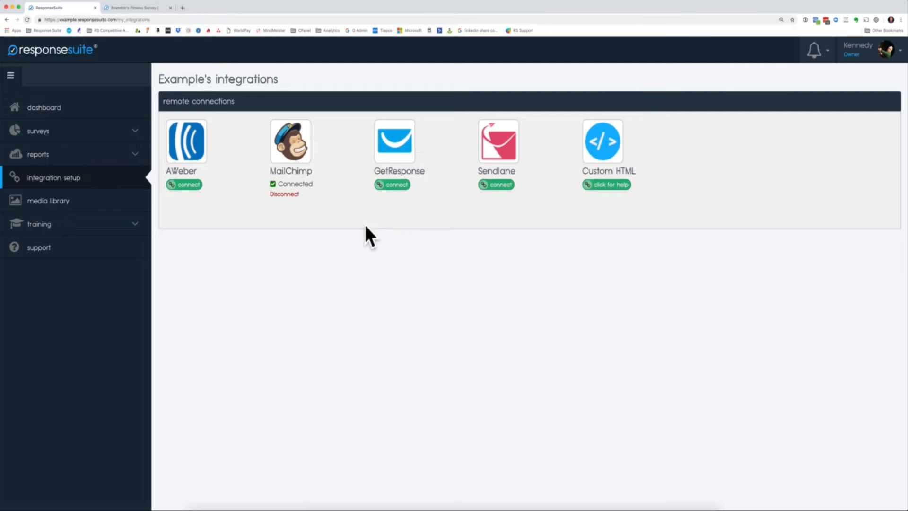
- Reopen Sample Survey – Fitness from the survey list for editing and go to its integration settings
left_click(48, 134)
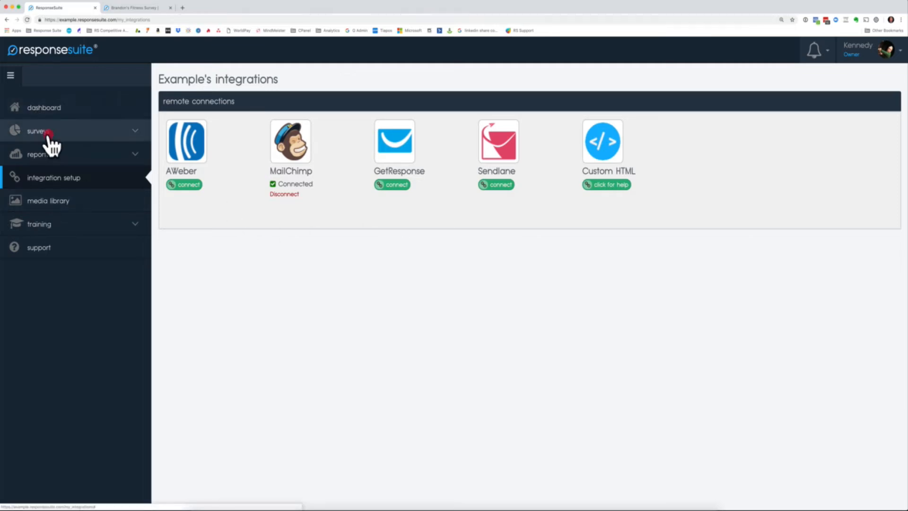
left_click(55, 179)
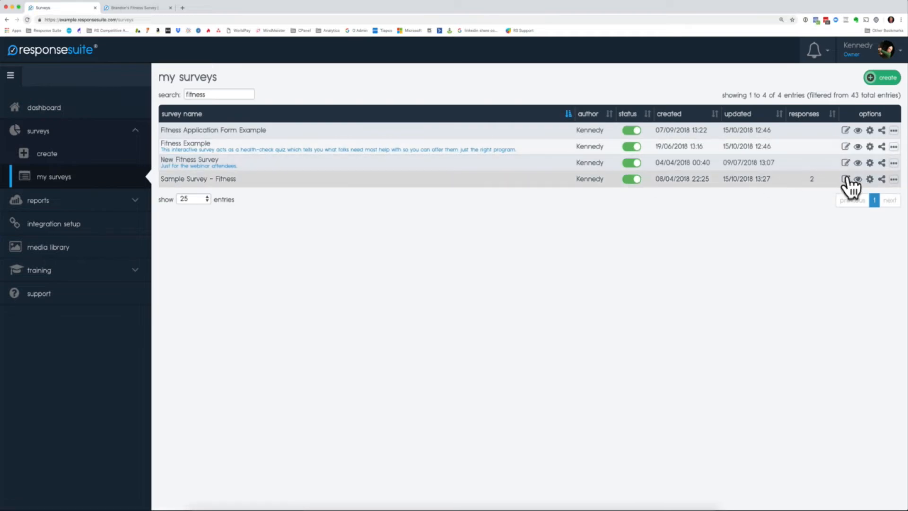
left_click(845, 180)
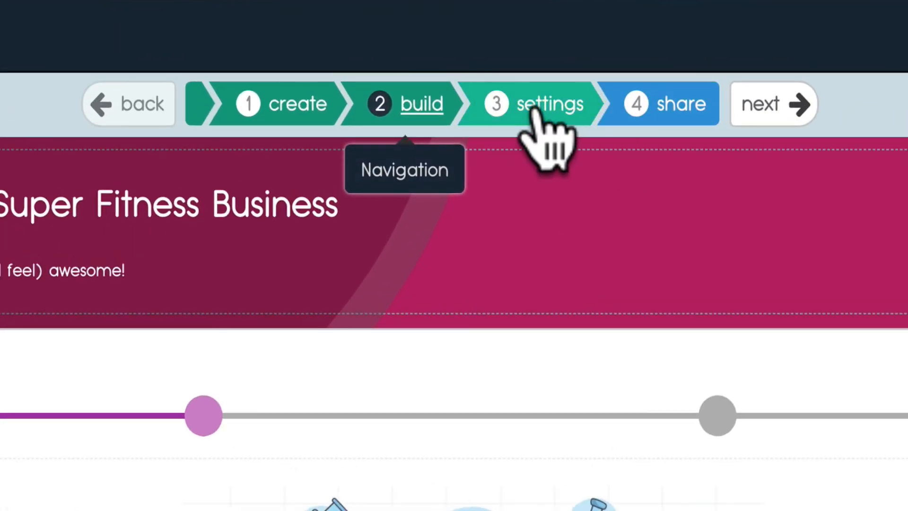
left_click(546, 76)
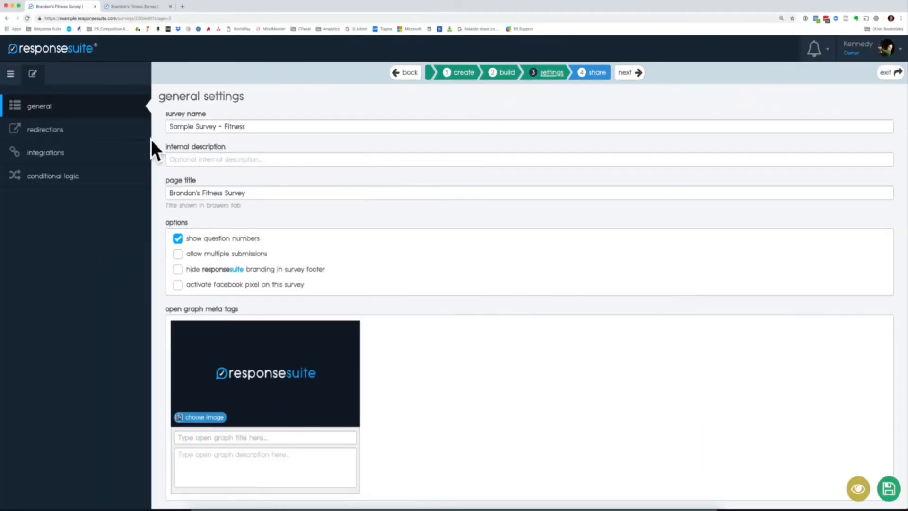
left_click(36, 151)
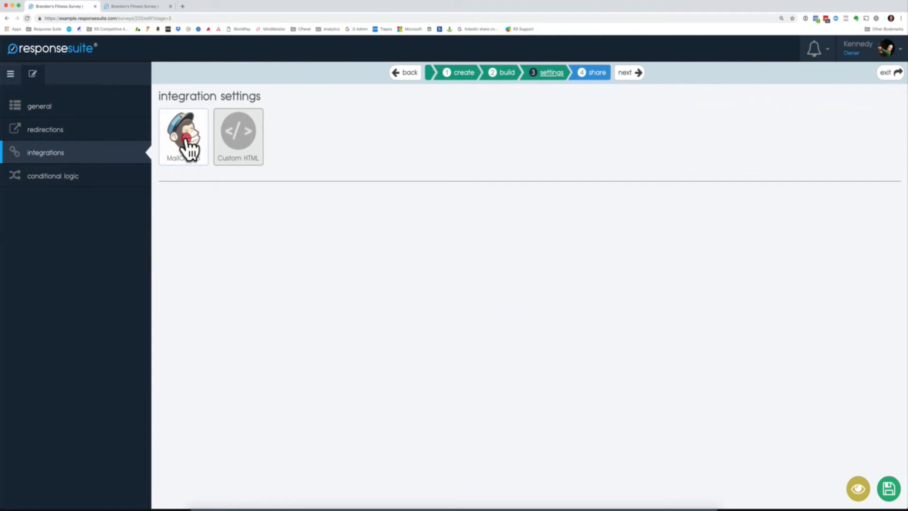
- Add the MailChimp integration, enable the Nutrition, Time, Mindset and Exercise lists, and get their fields
left_click(187, 147)
left_click(179, 178)
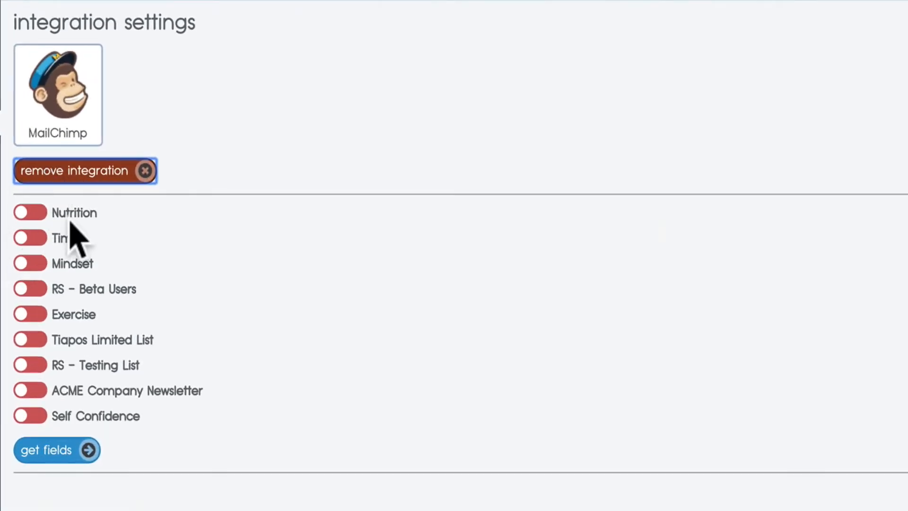
left_click(35, 213)
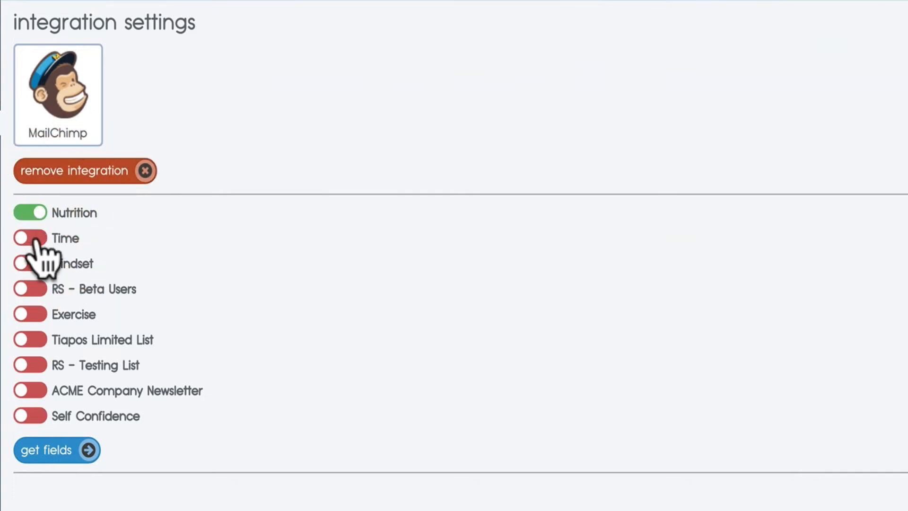
left_click(33, 239)
left_click(35, 263)
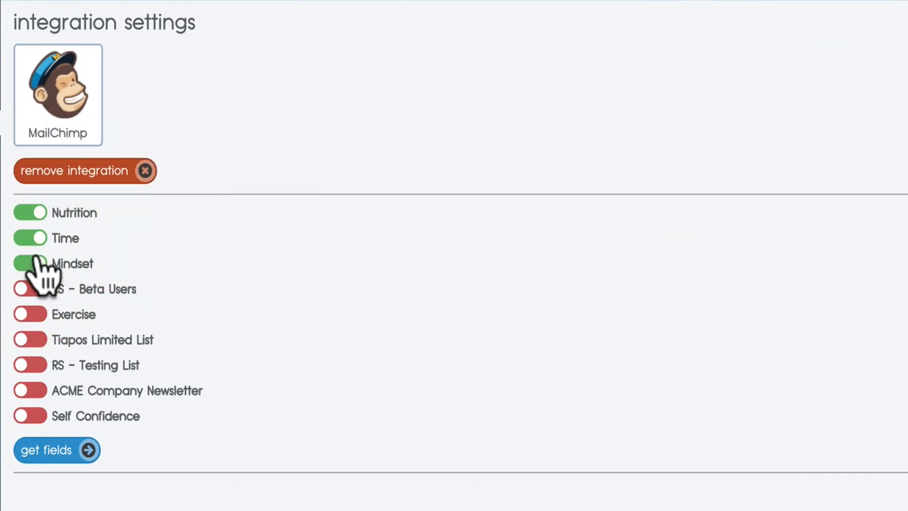
left_click(36, 314)
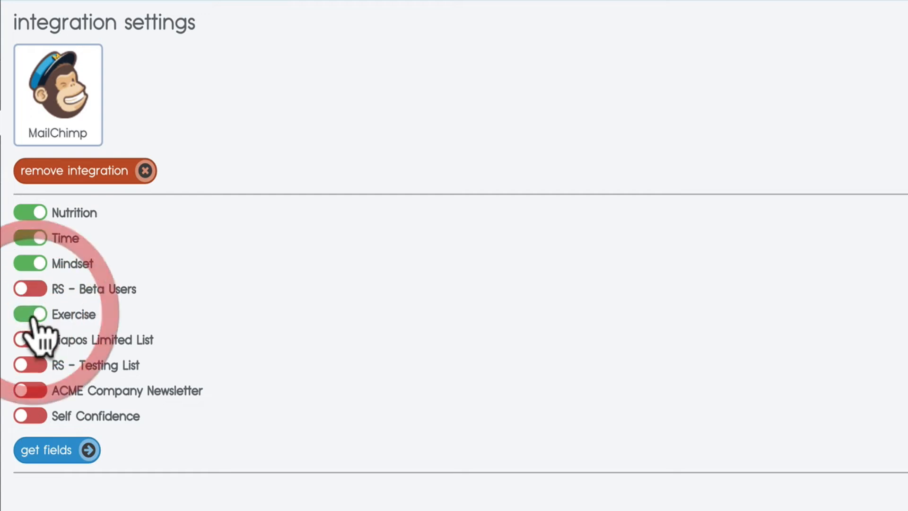
left_click(57, 452)
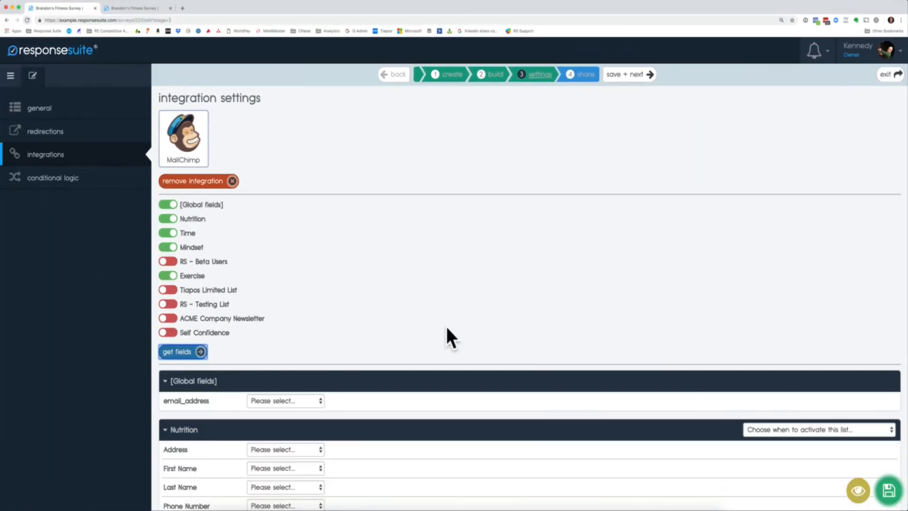
- Map the global email_address field to the survey answer Q3 : A1 : email
scroll(496, 341, "down", 6)
scroll(257, 257, "up", 3)
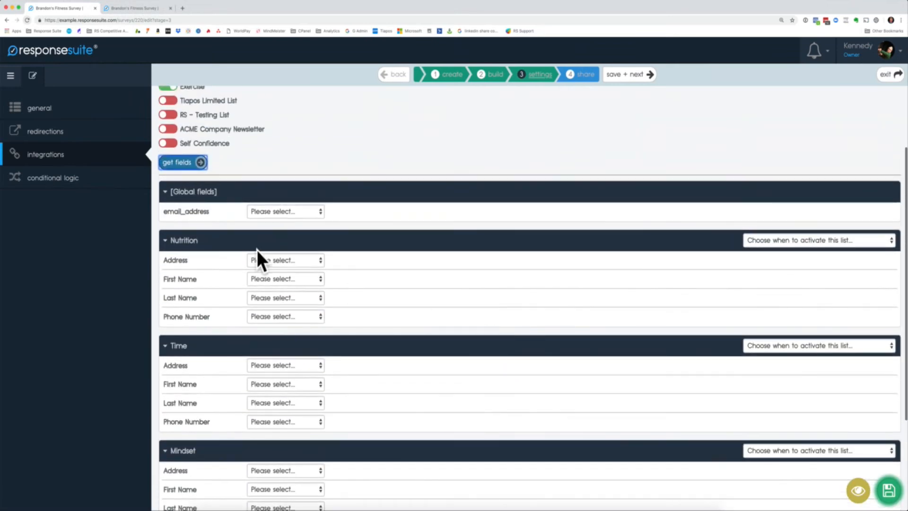
scroll(359, 259, "up", 2)
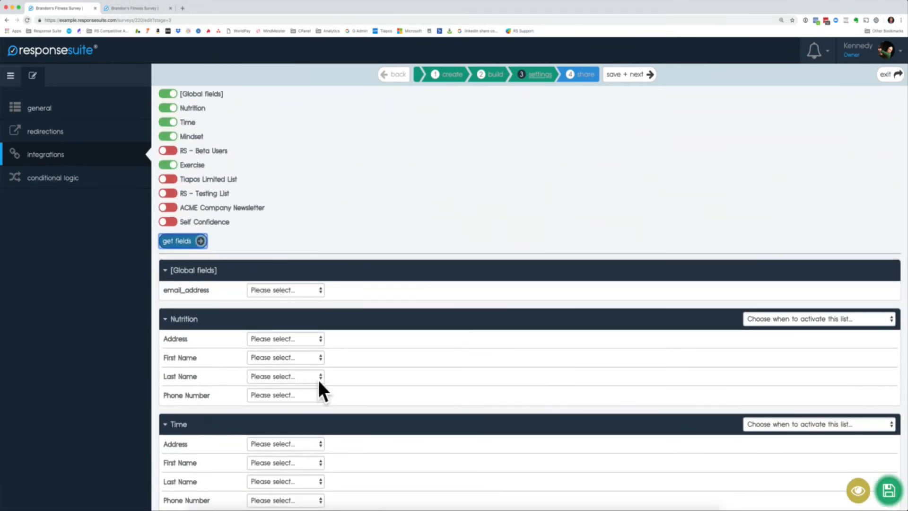
scroll(319, 379, "down", 5)
scroll(319, 383, "up", 6)
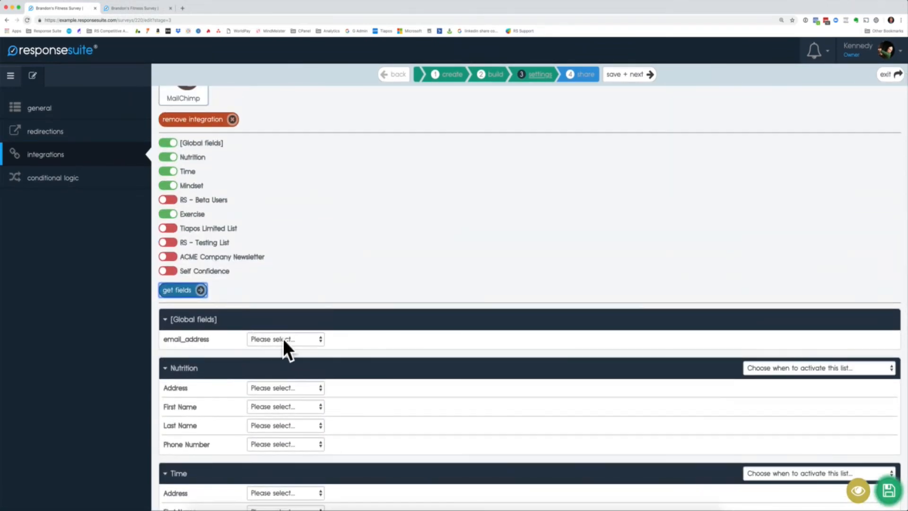
left_click(283, 338)
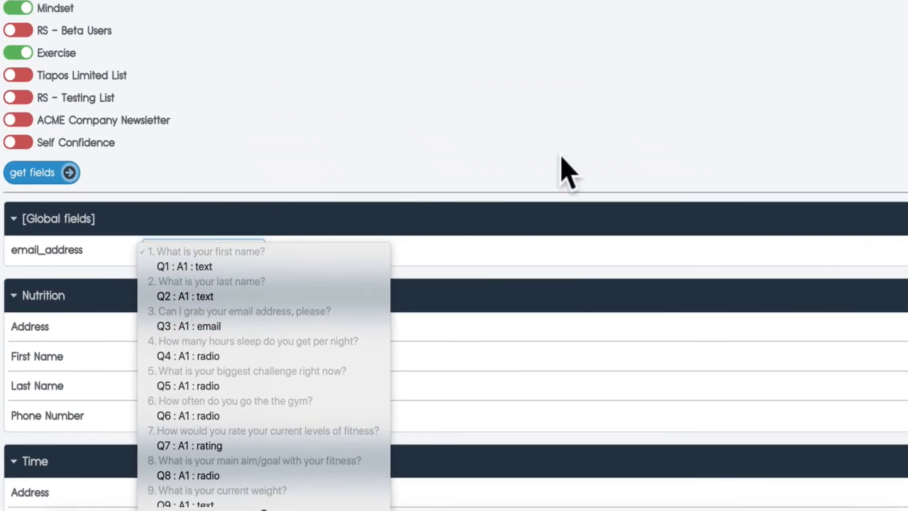
scroll(290, 423, "down", 3)
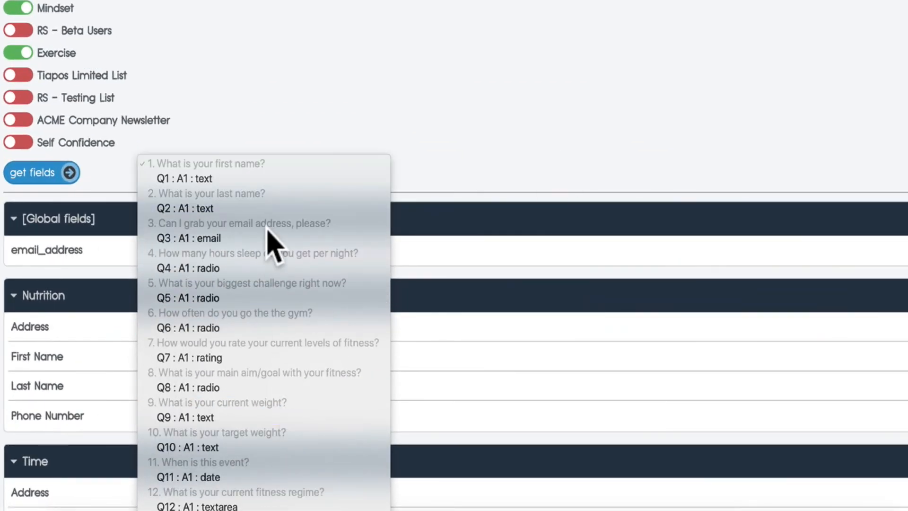
left_click(196, 239)
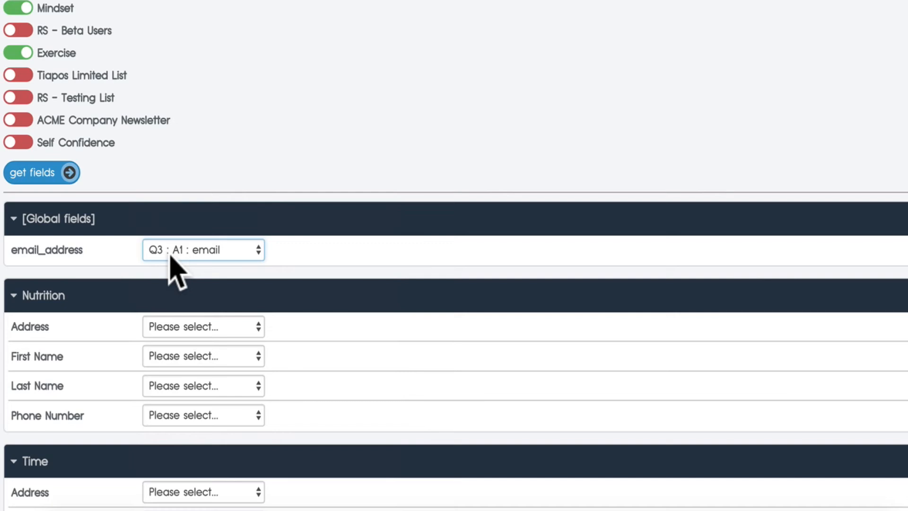
- Set the Nutrition list to activate on the biggest challenge answer Q5 : A2 : Nutrition
scroll(102, 28, "up", 1)
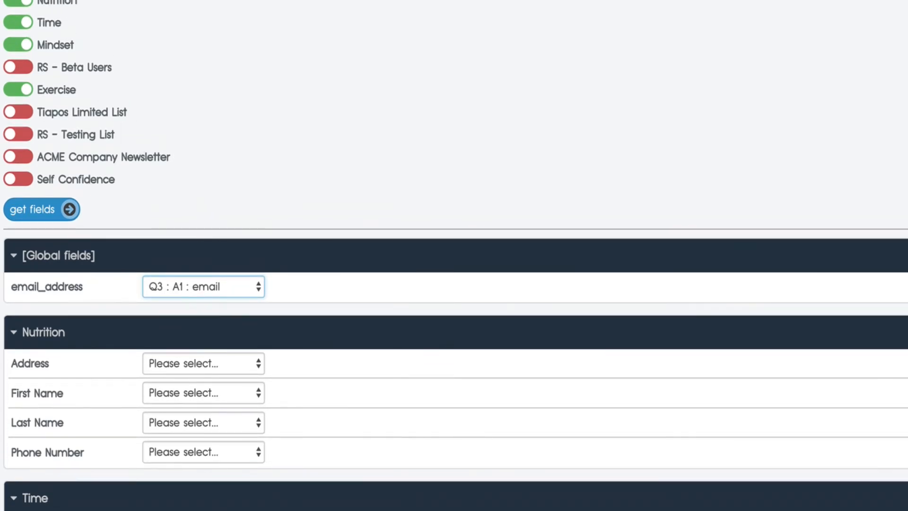
scroll(431, 162, "down", 5)
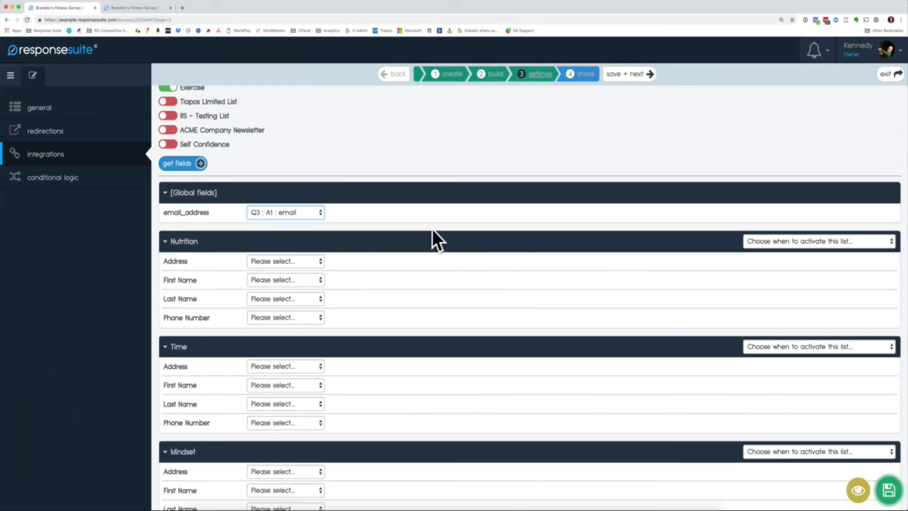
scroll(478, 237, "down", 2)
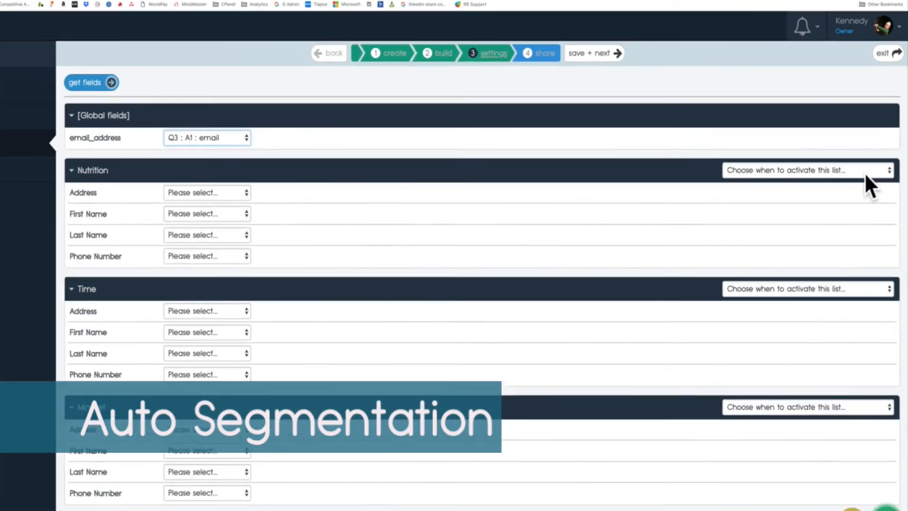
left_click(863, 178)
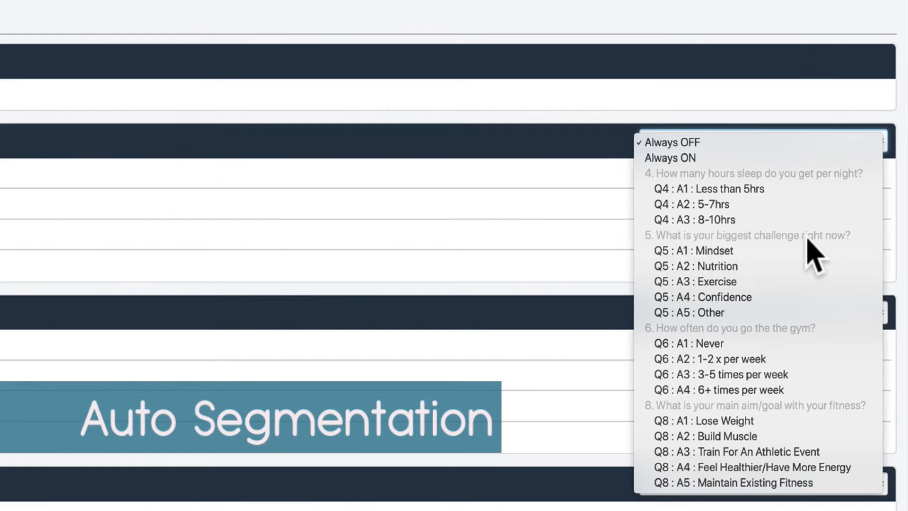
left_click(723, 263)
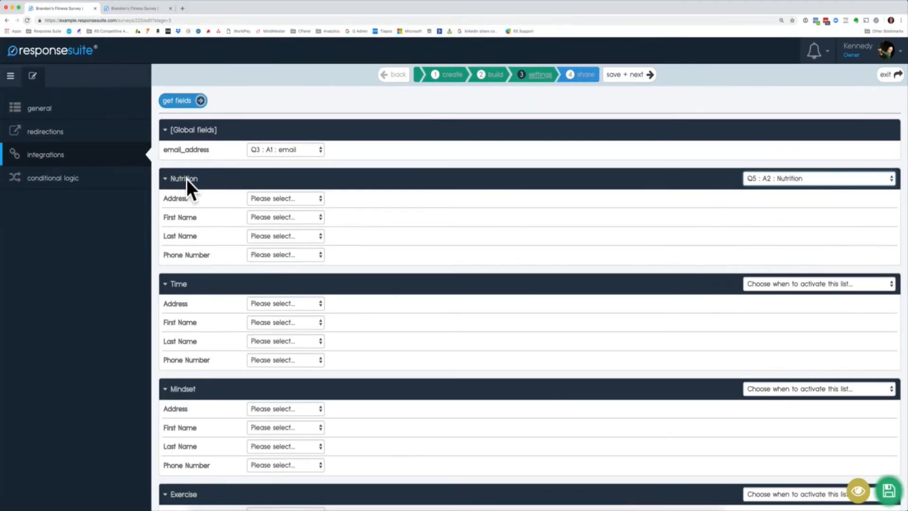
- Map the Nutrition list's First Name to Q1 : A1 : text and its Last Name to Q2 : A1 : text
left_click(269, 219)
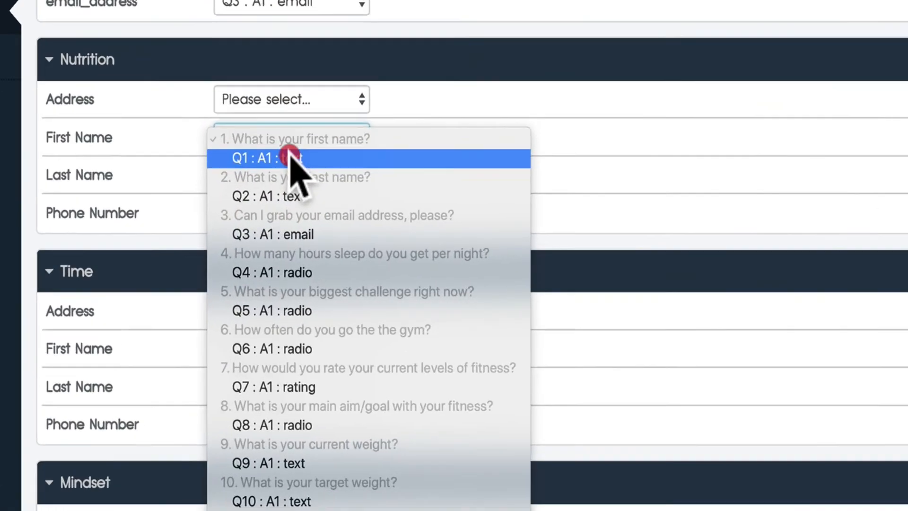
left_click(283, 227)
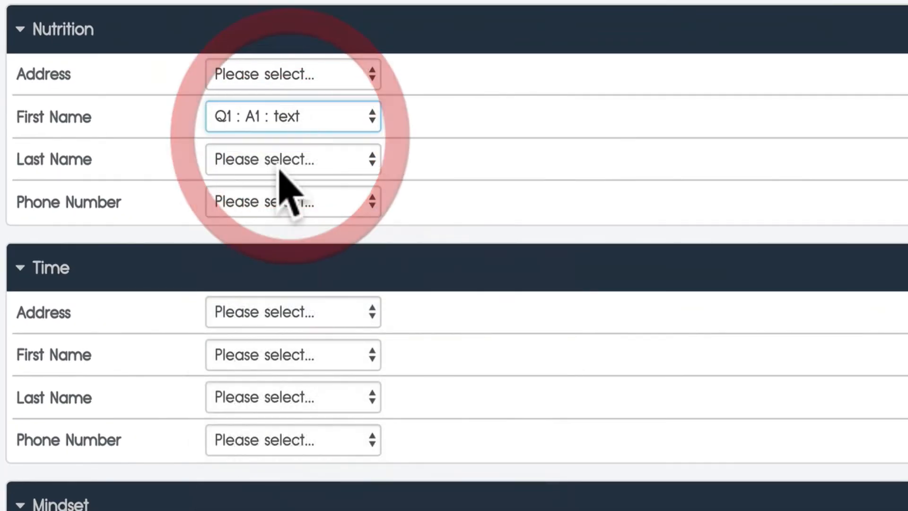
left_click(284, 236)
left_click(287, 227)
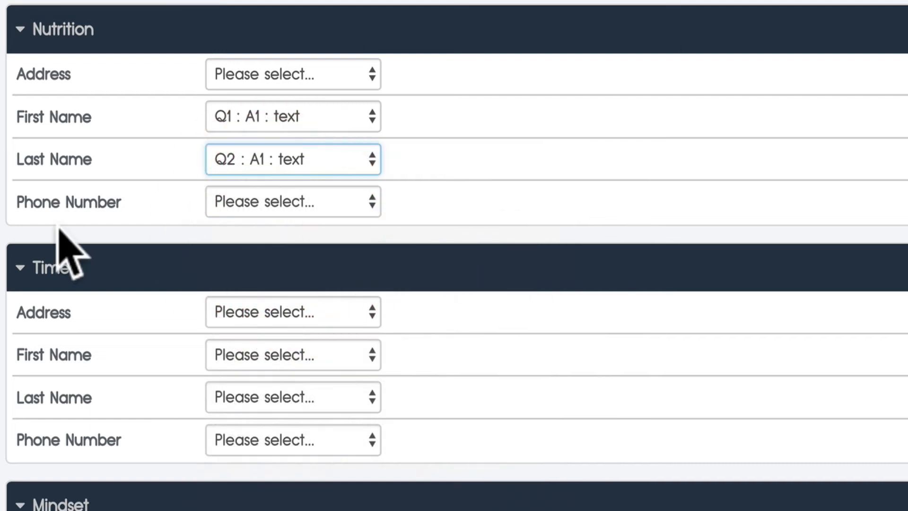
- Set the Time list to activate on Q5 : A5 : Other, mapping First Name to Q1 : A1 : text and Last Name to Q2 : A1 : text
scroll(672, 293, "down", 2)
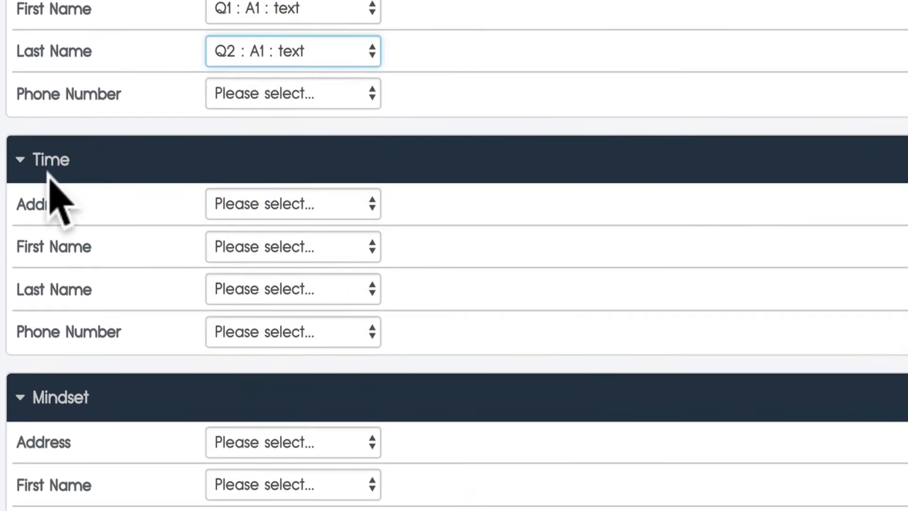
left_click(756, 29)
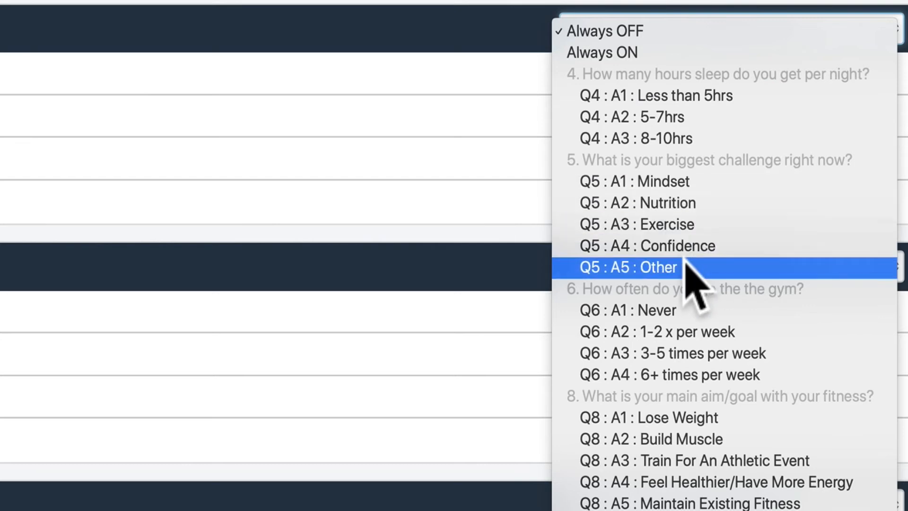
left_click(663, 263)
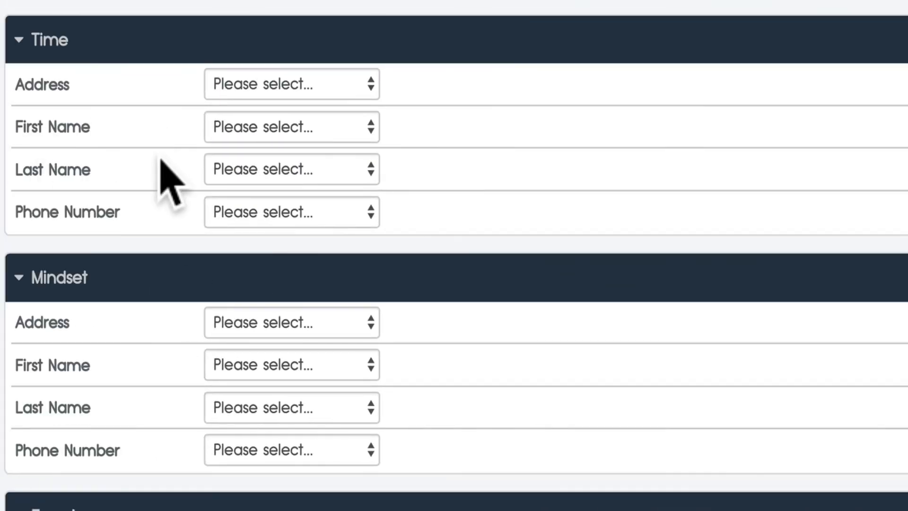
left_click(208, 128)
left_click(284, 147)
left_click(270, 174)
left_click(279, 229)
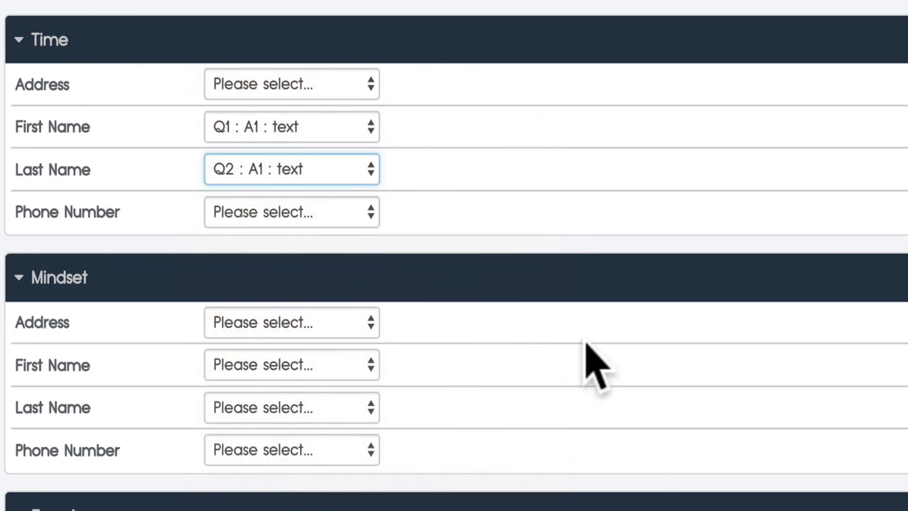
- Set the Mindset list to activate on Q5 : A1 : Mindset and the Exercise list on Q5 : A3 : Exercise
scroll(586, 340, "down", 2)
scroll(498, 291, "up", 1)
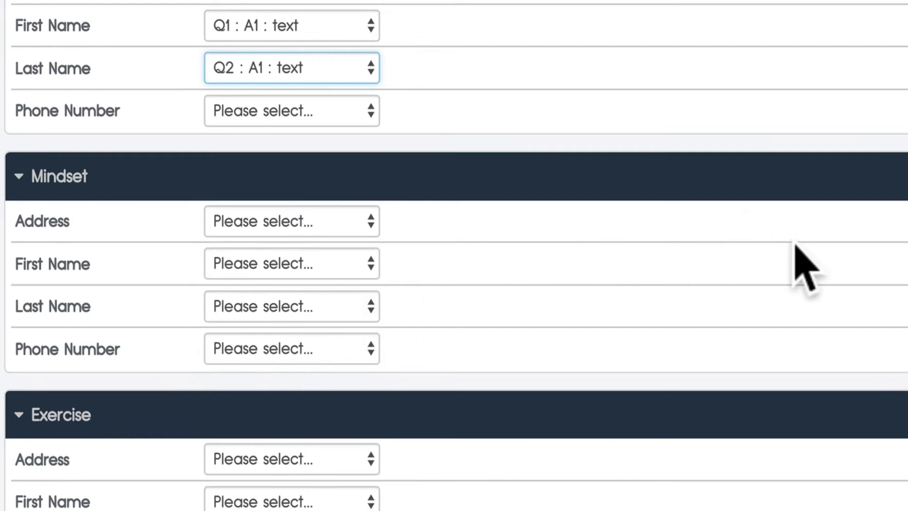
left_click(752, 158)
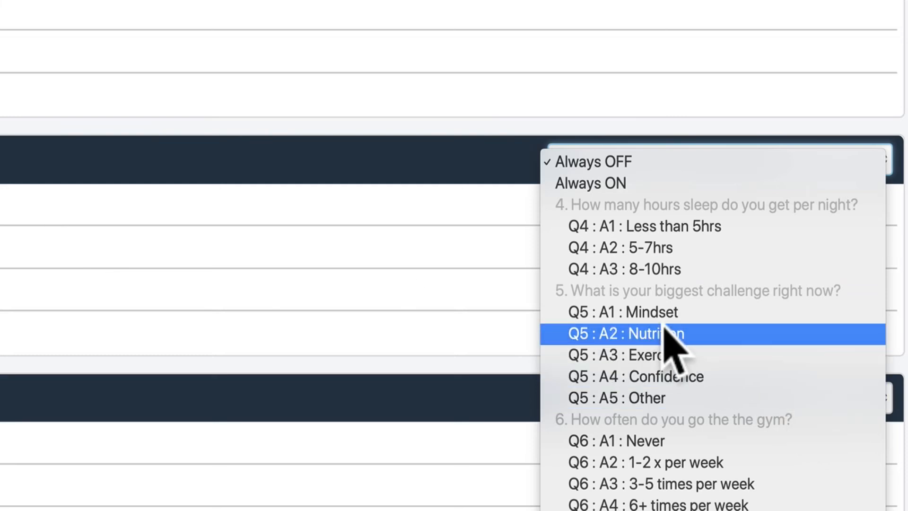
left_click(659, 308)
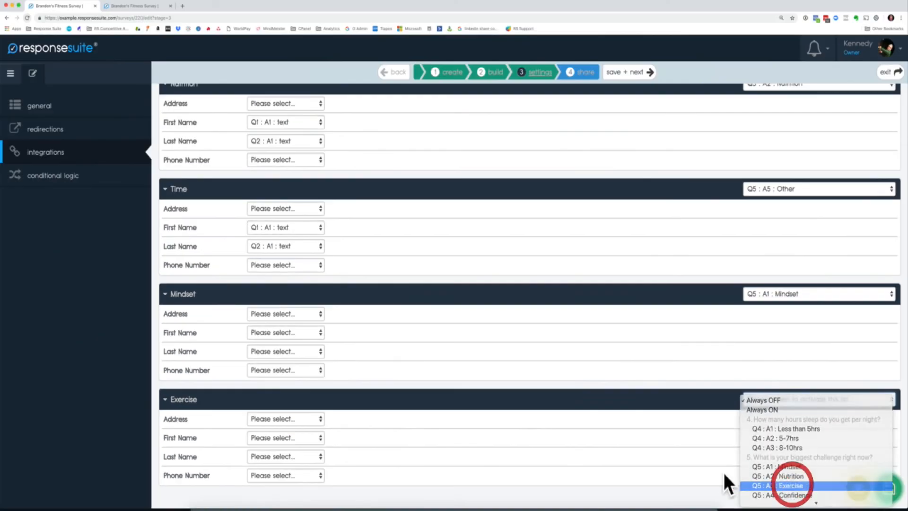
left_click(728, 478)
scroll(268, 406, "down", 1)
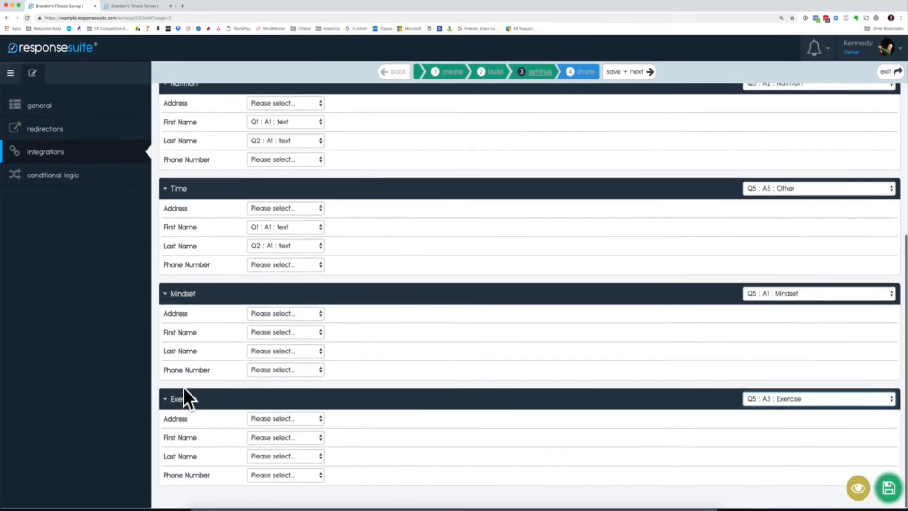
left_click(273, 439)
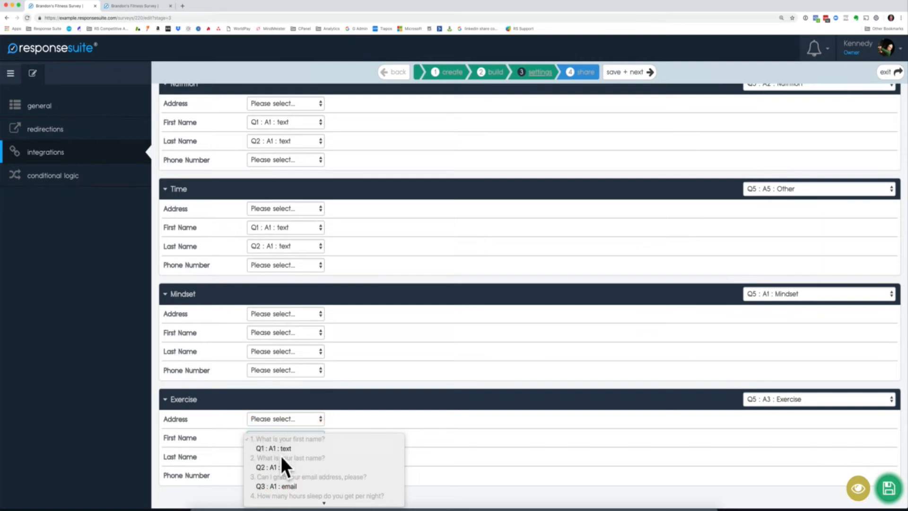
left_click(90, 274)
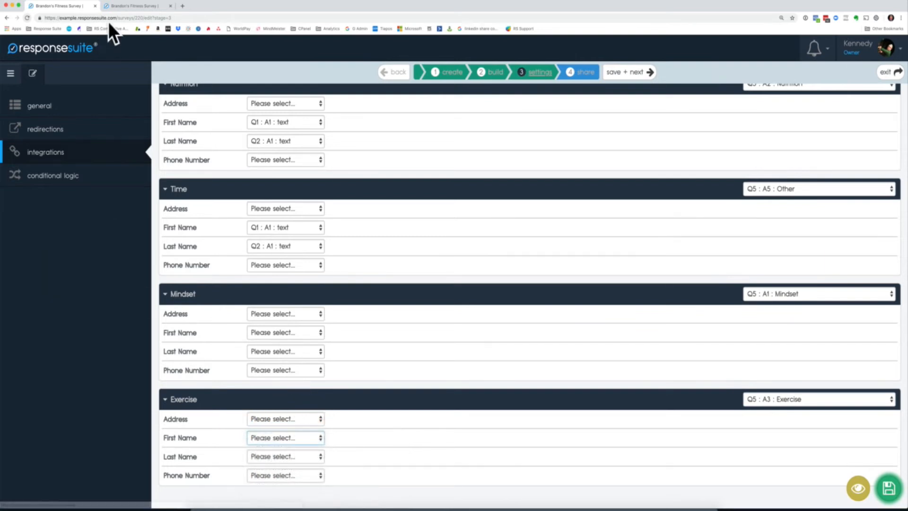
- Switch to the live fitness survey, return to the biggest challenge question, and answer it with Mindset, then with Exercise
left_click(119, 5)
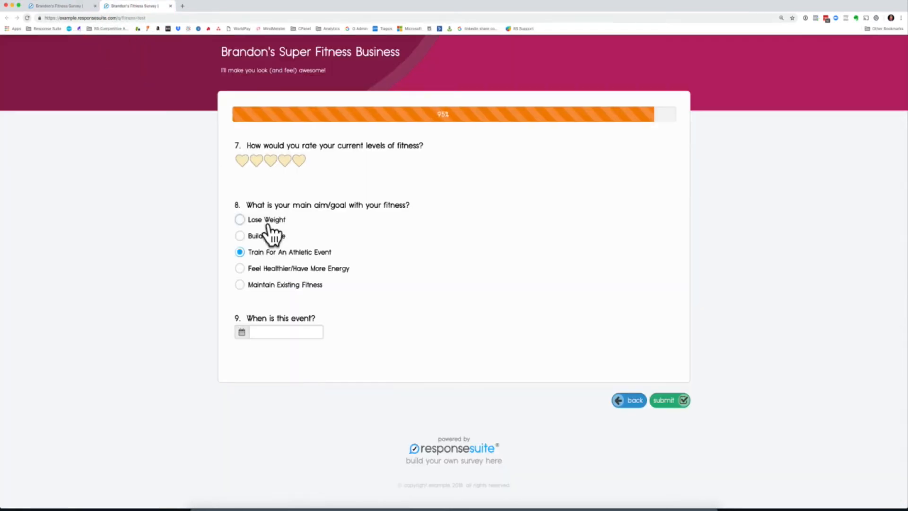
left_click(638, 401)
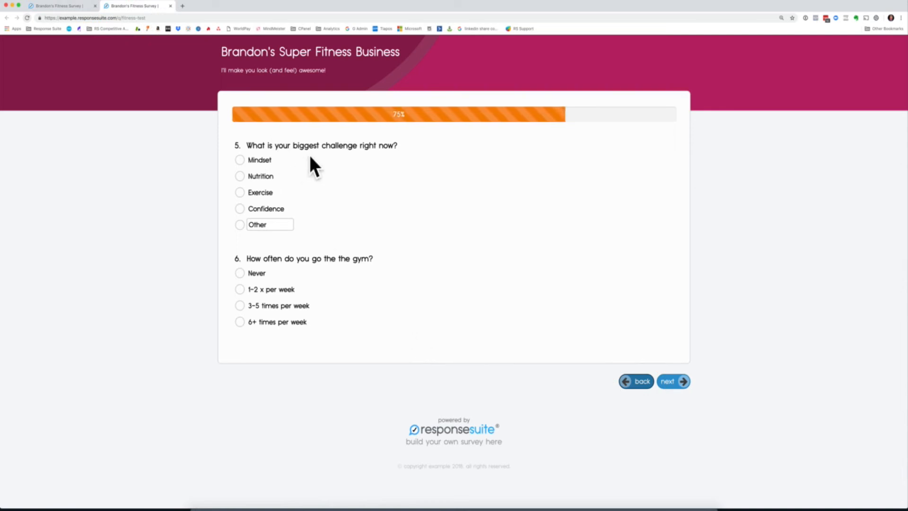
left_click(240, 161)
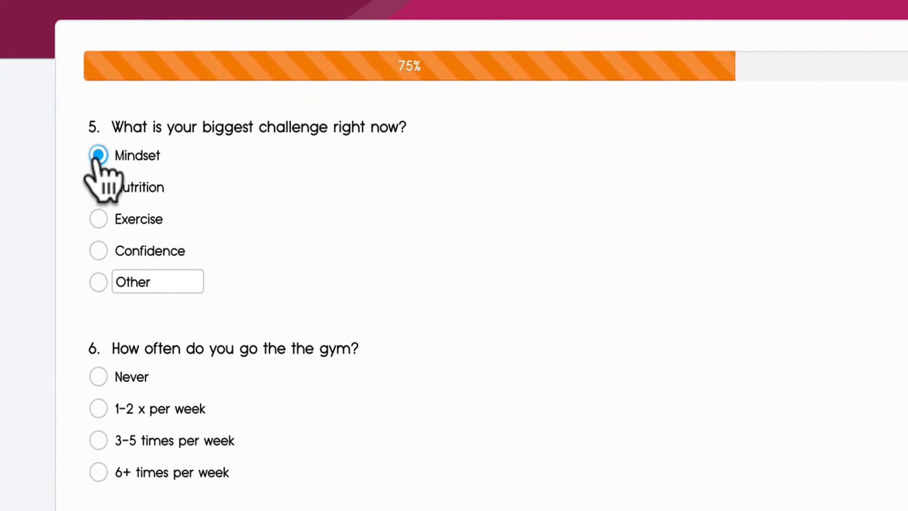
left_click(98, 219)
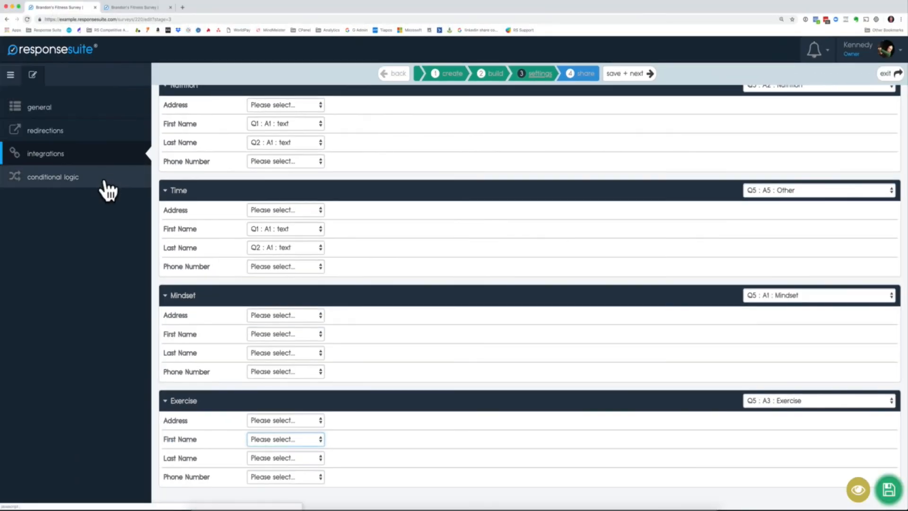
- Go to the survey's general settings and try turning the Facebook pixel option on and off
left_click(49, 112)
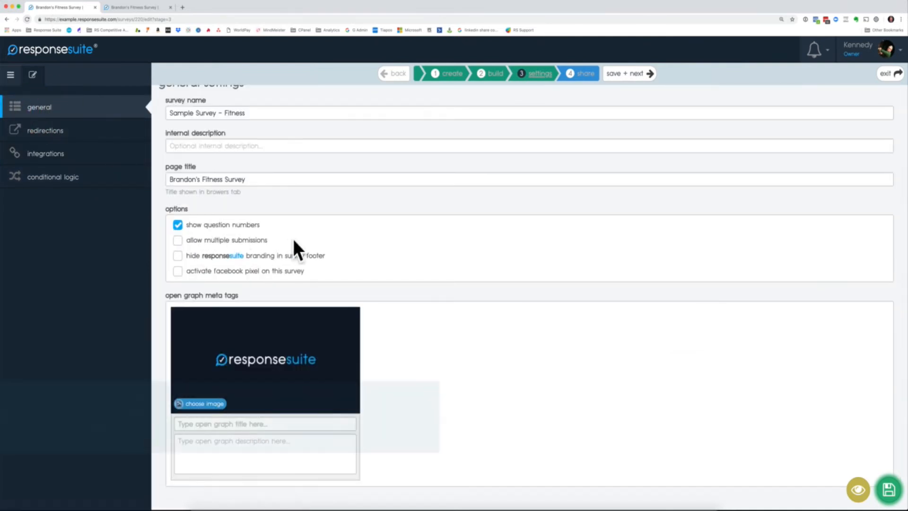
scroll(415, 265, "down", 1)
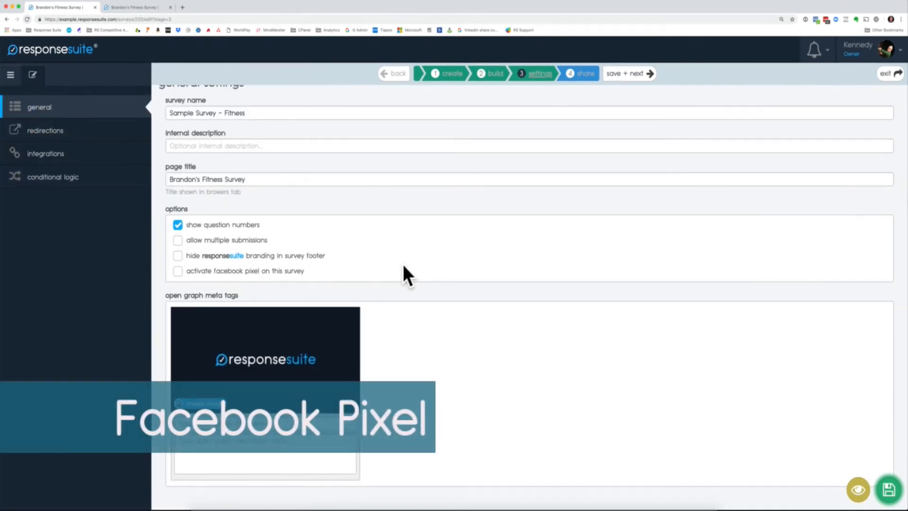
left_click(177, 275)
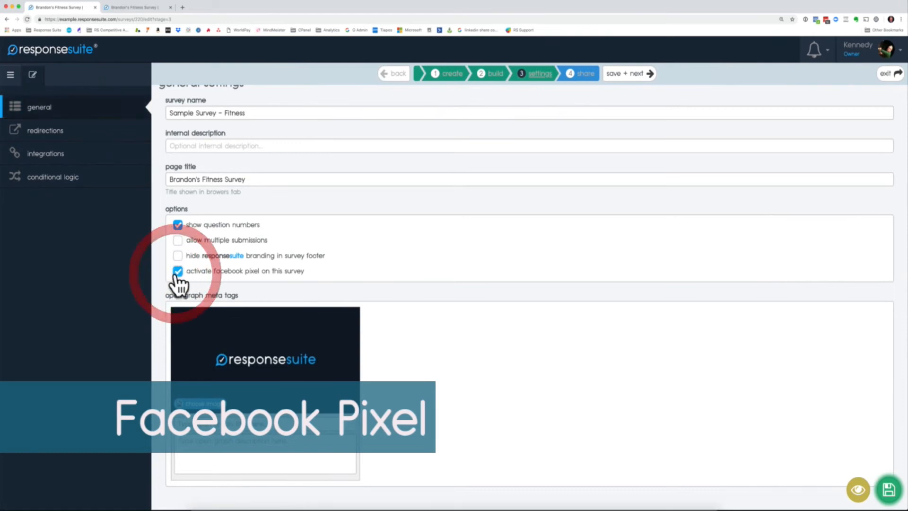
left_click(177, 275)
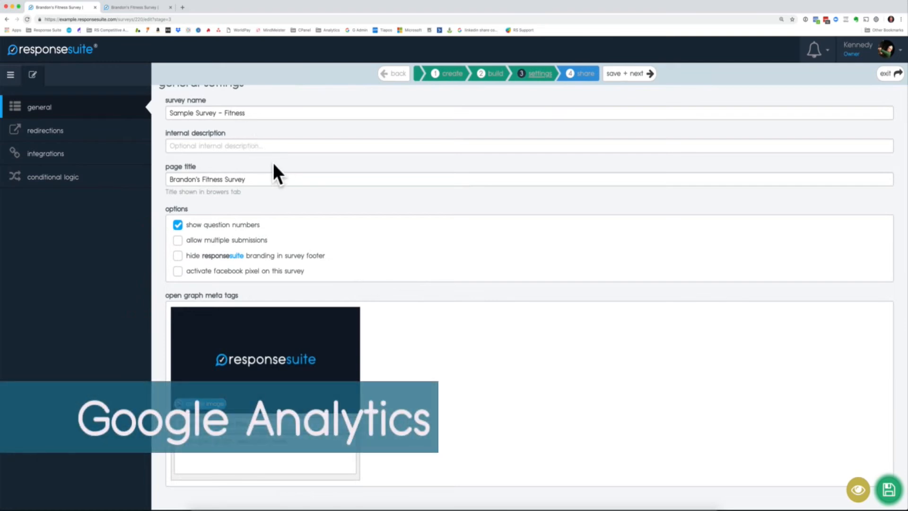
left_click(178, 273)
left_click(179, 277)
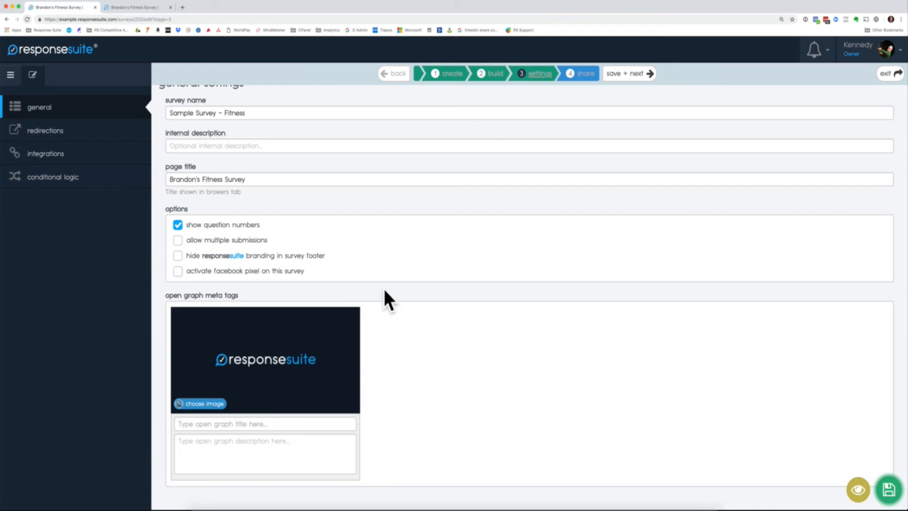
- Create a report named Brand New Report based on the Internet Marketing Research Survey
left_click(11, 74)
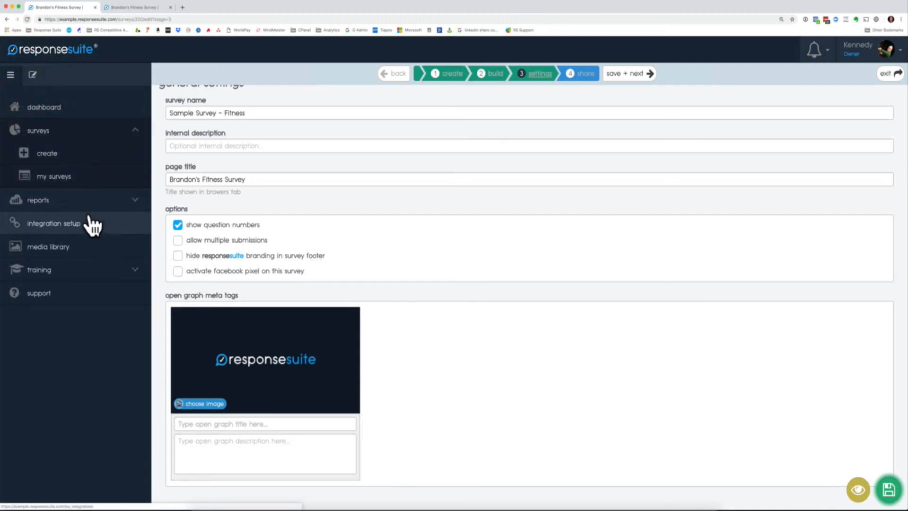
left_click(84, 201)
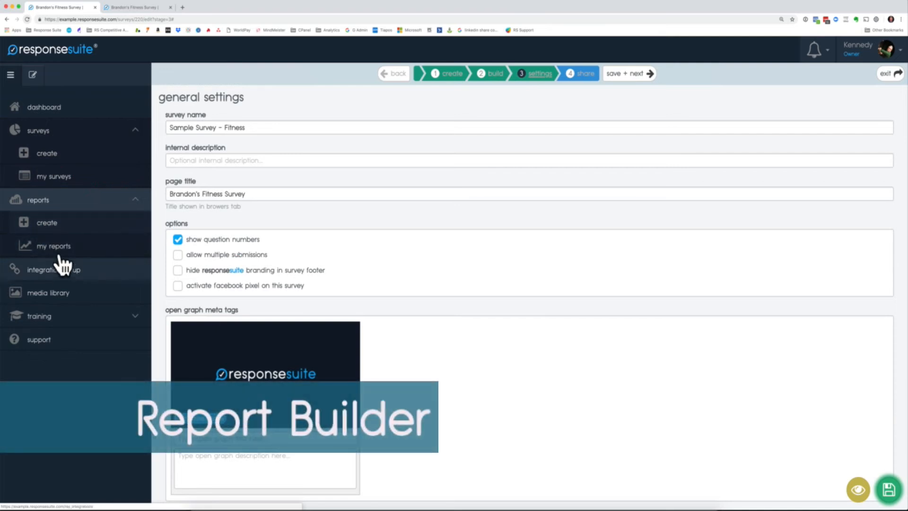
left_click(45, 222)
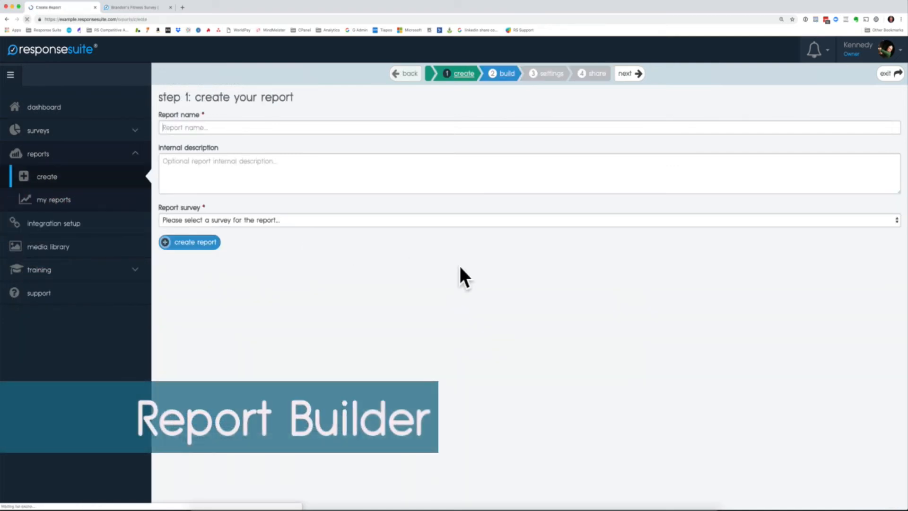
type("NB")
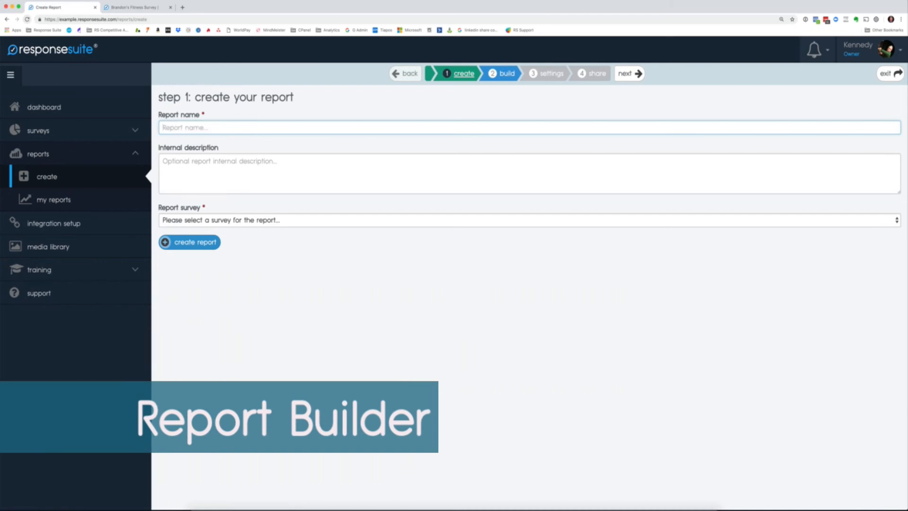
type("and New Report")
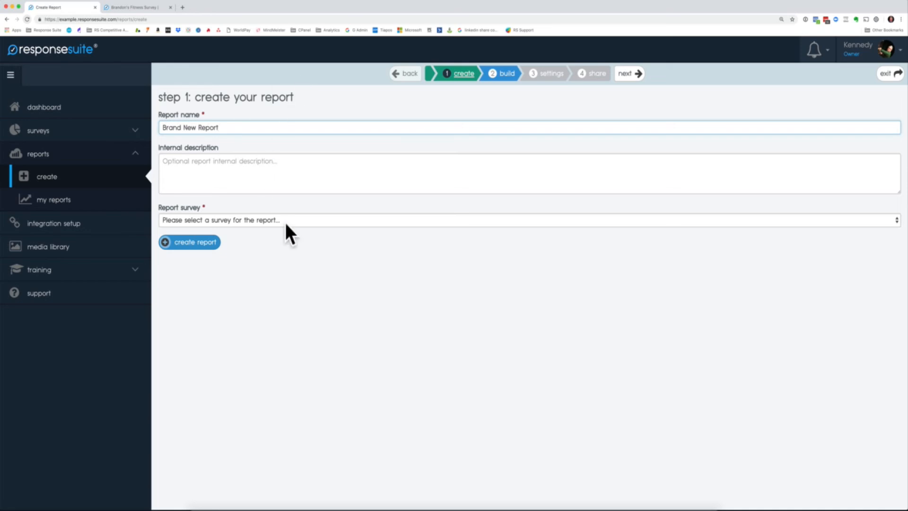
left_click(242, 224)
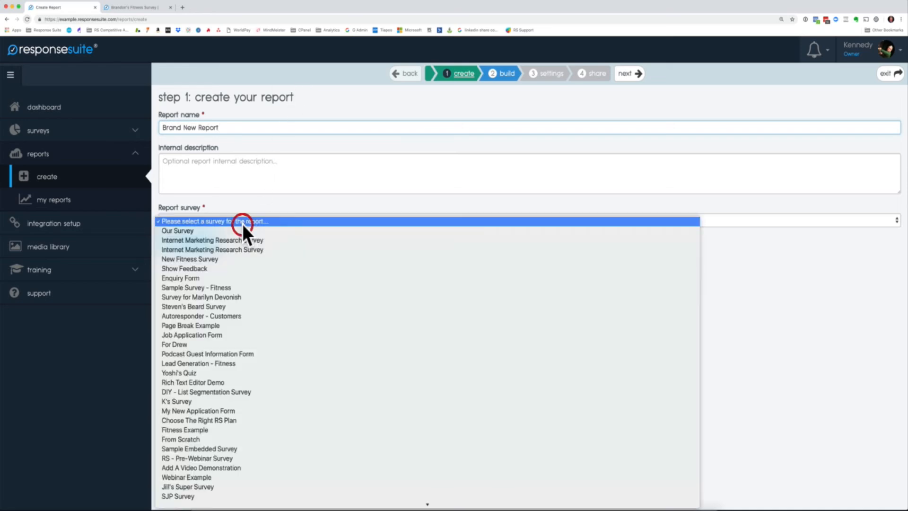
left_click(217, 240)
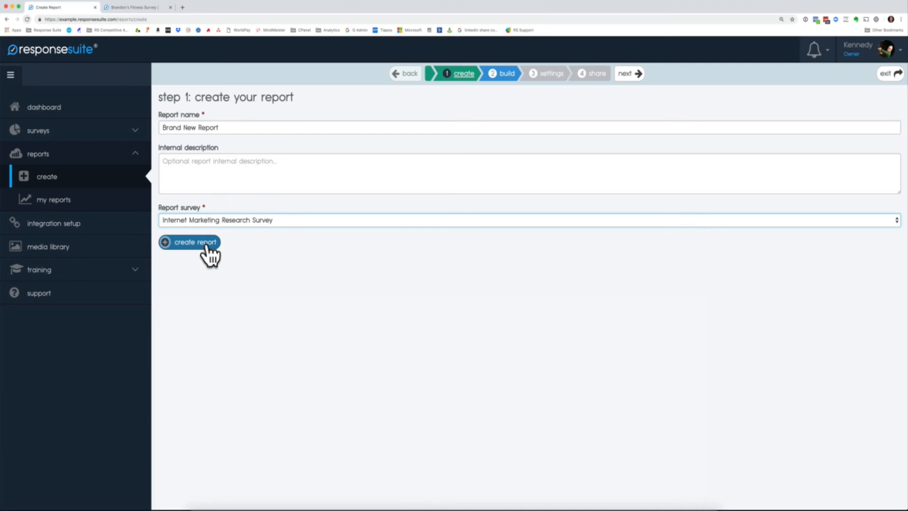
left_click(206, 245)
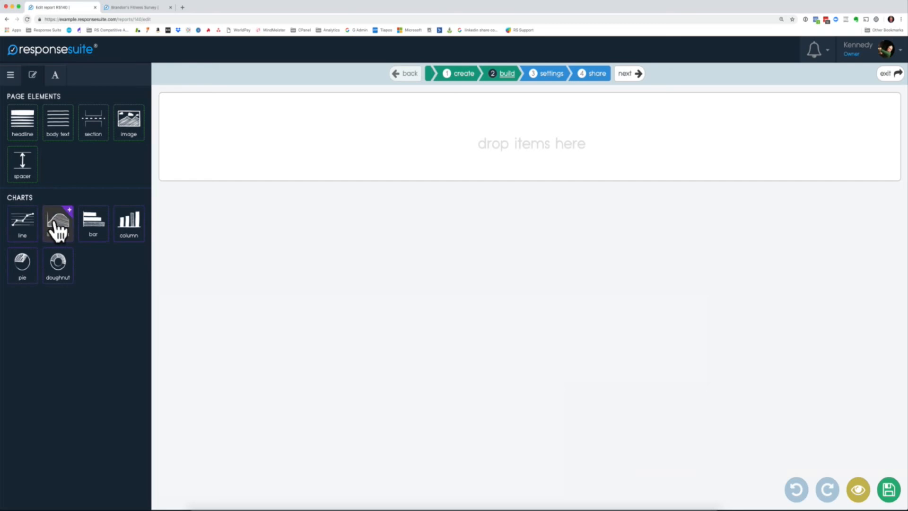
- Add a line area chart to the report for question 2, What do you need help with right now?, and save it
left_click_drag(63, 233, 413, 122)
left_click(348, 232)
left_click(51, 342)
left_click(51, 353)
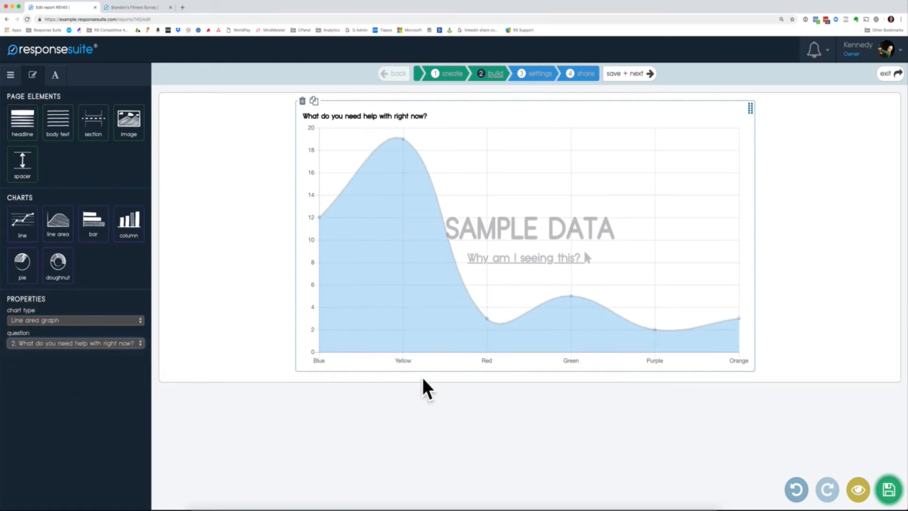
left_click(889, 490)
- Advance to the report's share settings and select its full normal URL
left_click(629, 73)
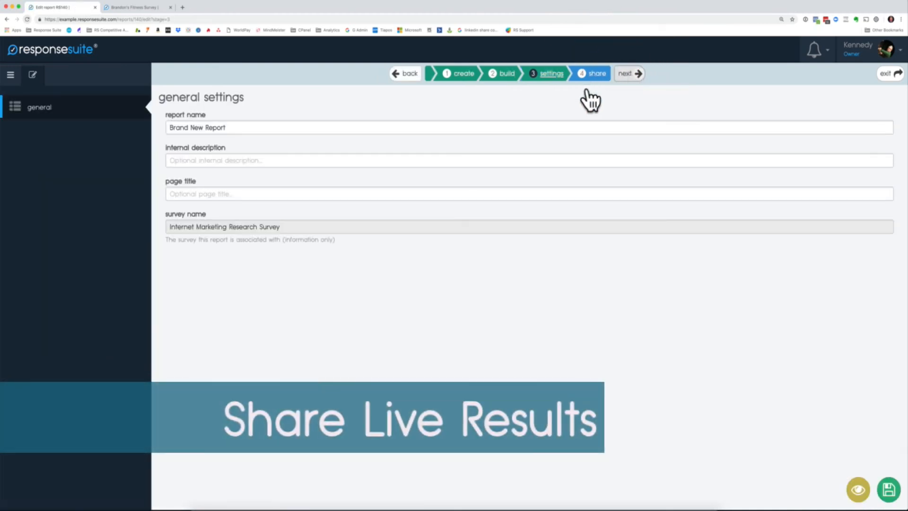
left_click(598, 75)
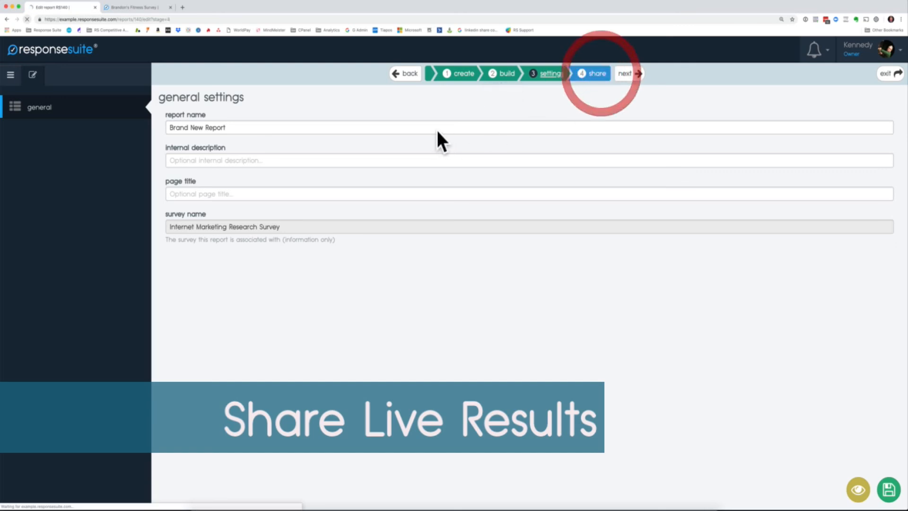
left_click_drag(321, 142, 172, 141)
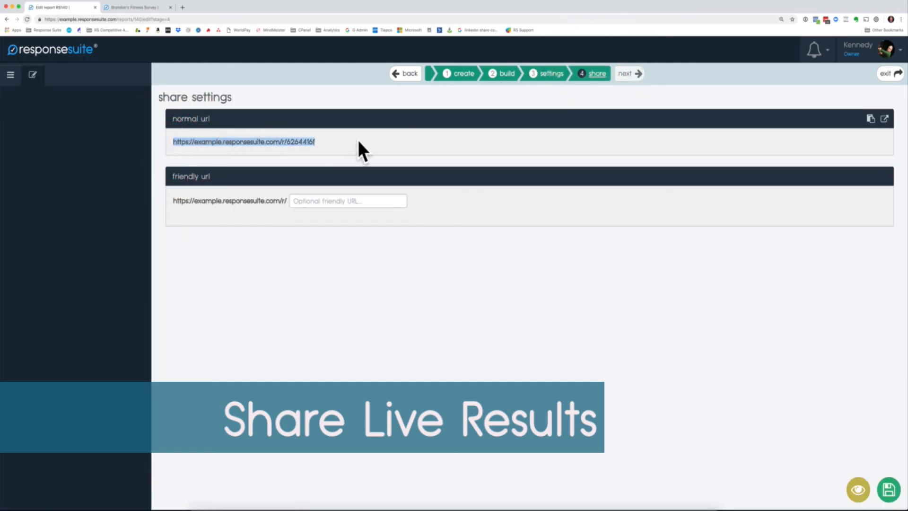
- Go to my surveys and show the share settings of the Sample Survey - Fitness survey
left_click(11, 75)
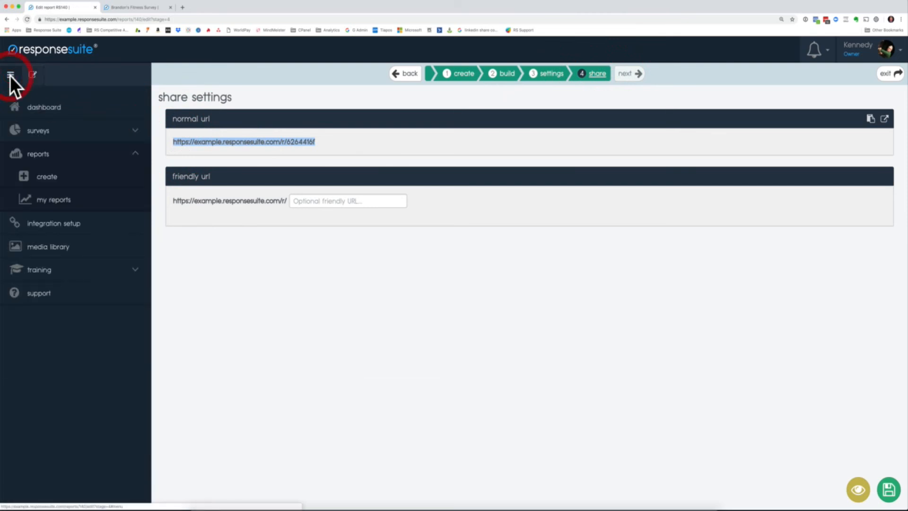
left_click(43, 133)
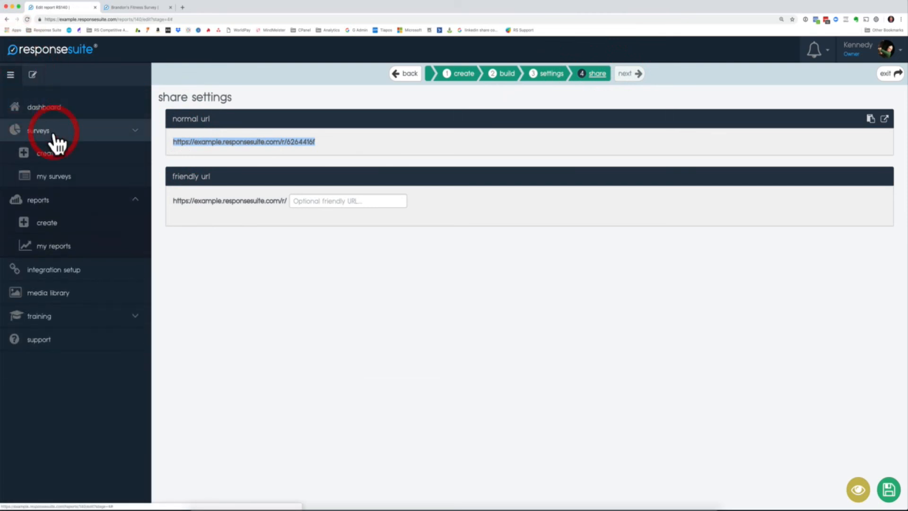
left_click(56, 183)
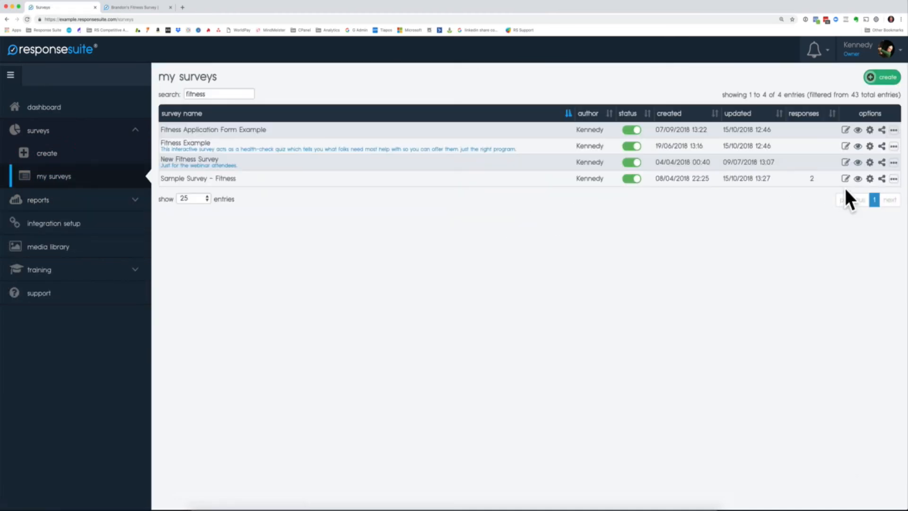
left_click(870, 179)
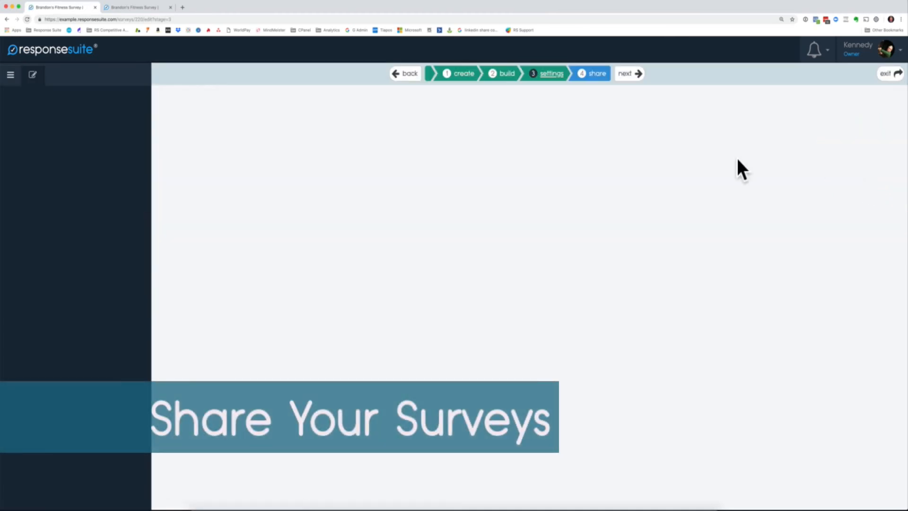
left_click(597, 75)
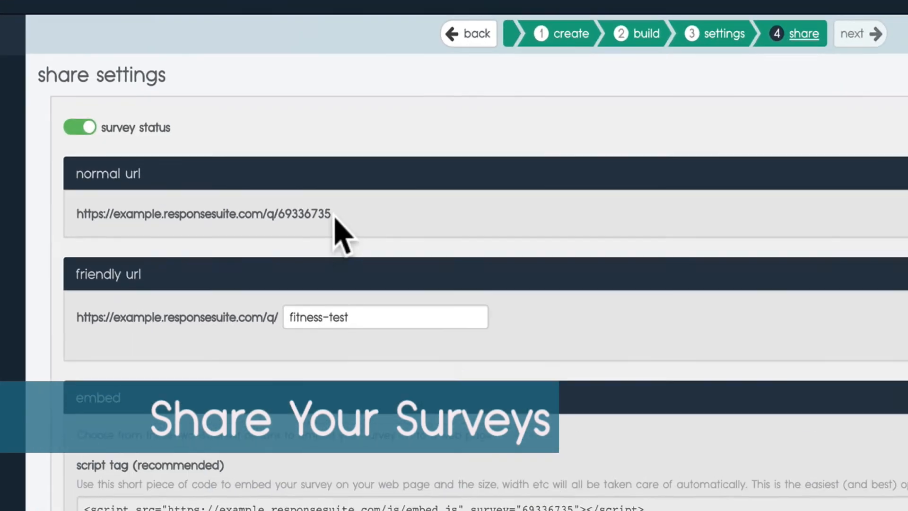
- Highlight the survey's full normal URL, followed by its example subdomain and the number at its end
left_click_drag(328, 177, 311, 176)
left_click_drag(305, 219, 59, 219)
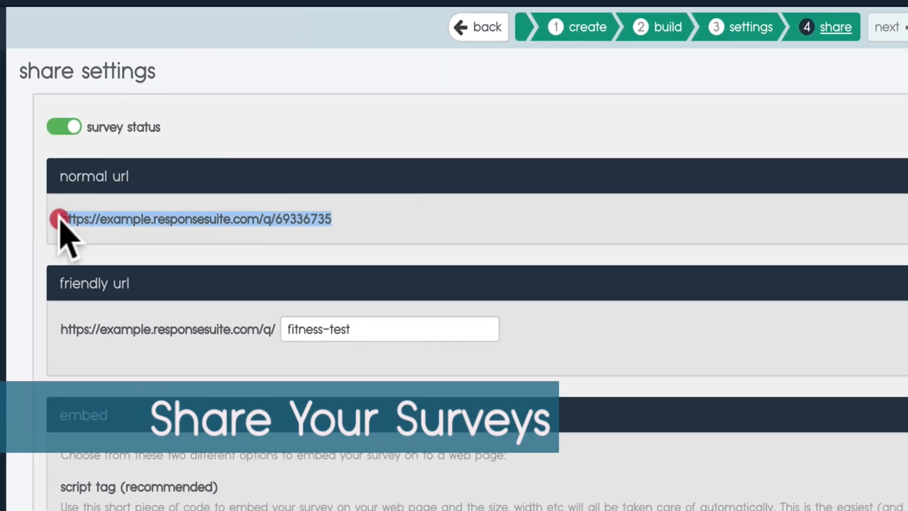
double_click(126, 218)
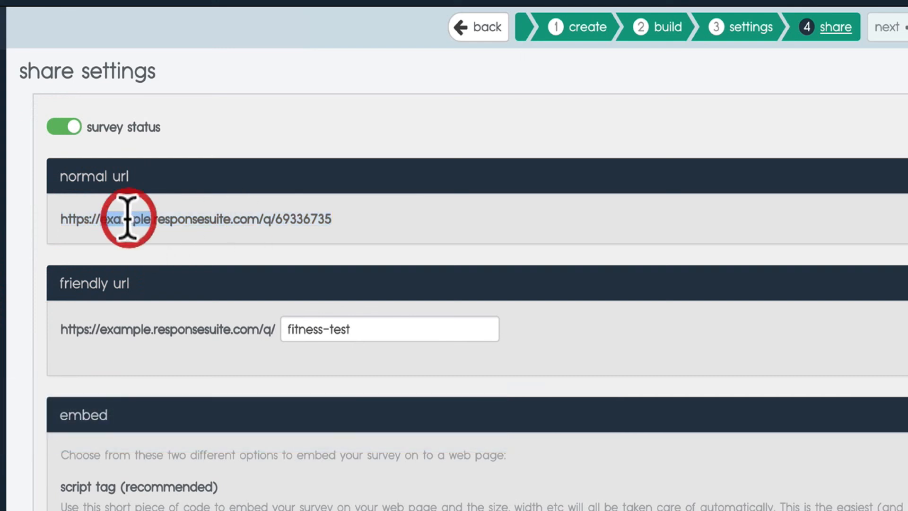
left_click_drag(101, 219, 149, 219)
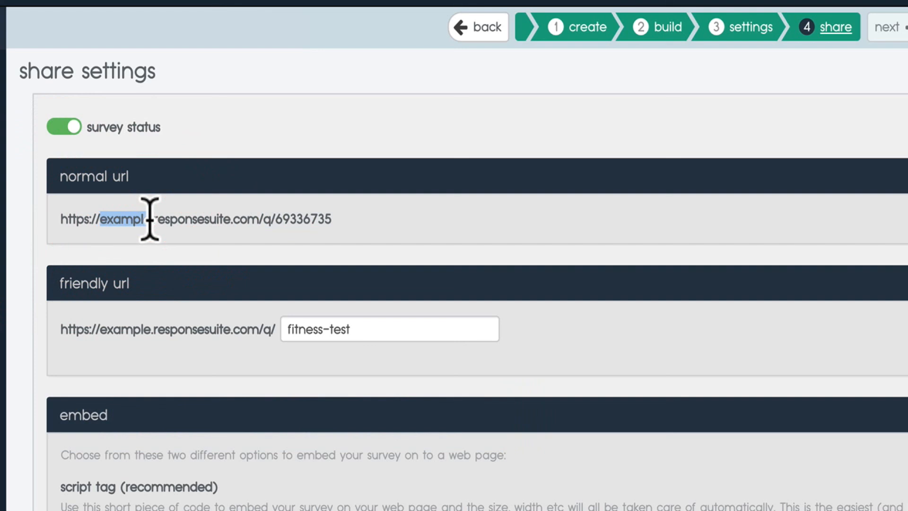
left_click(278, 219)
left_click_drag(277, 219, 352, 219)
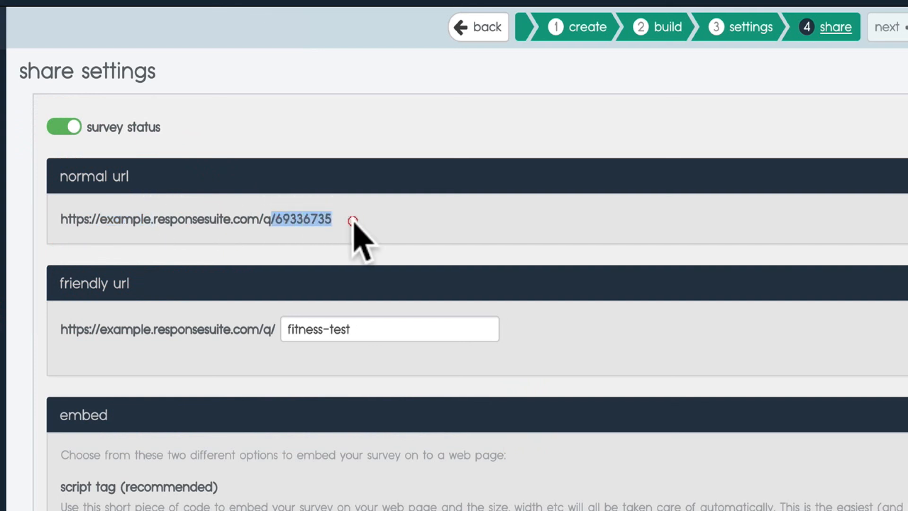
- Highlight the fitness-test ending in the survey's friendly URL
left_click_drag(369, 329, 275, 324)
left_click_drag(391, 328, 250, 328)
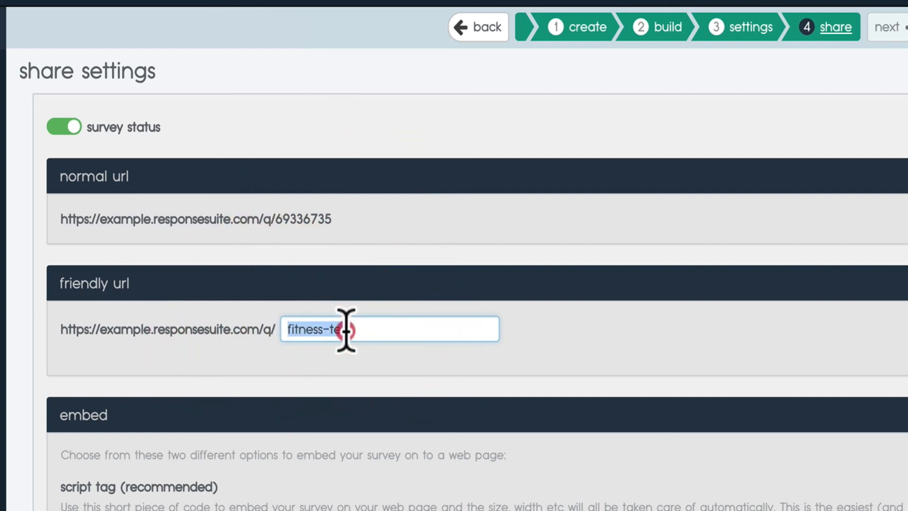
left_click(253, 328)
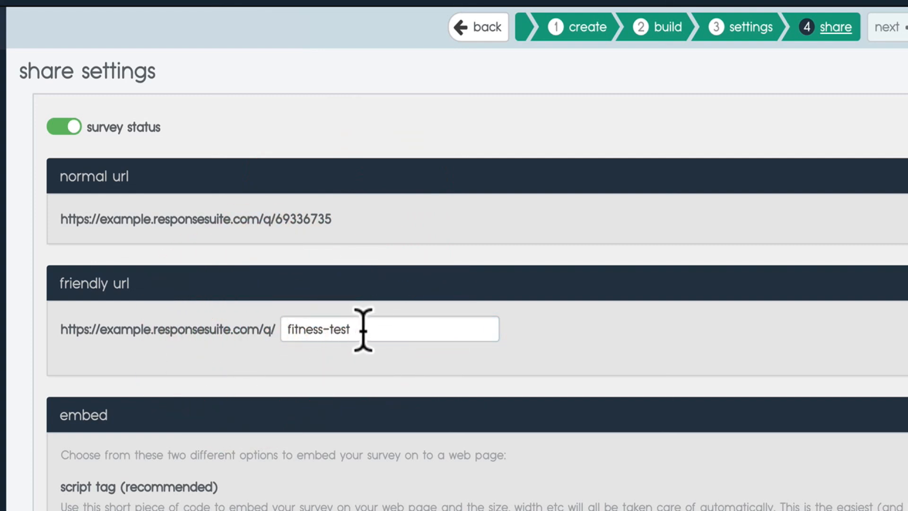
left_click_drag(363, 332, 278, 328)
left_click(413, 327)
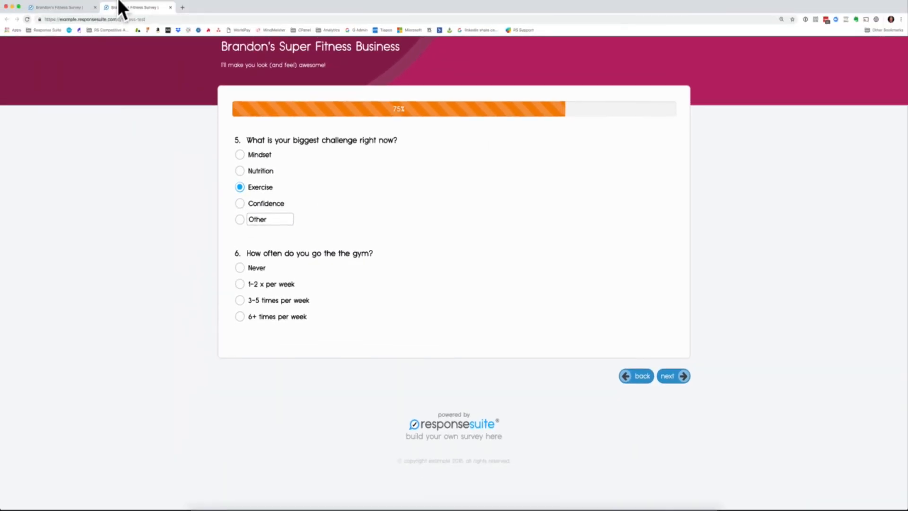
- Return to the survey's share settings and select the script tag and iframe tag embed codes
left_click(75, 6)
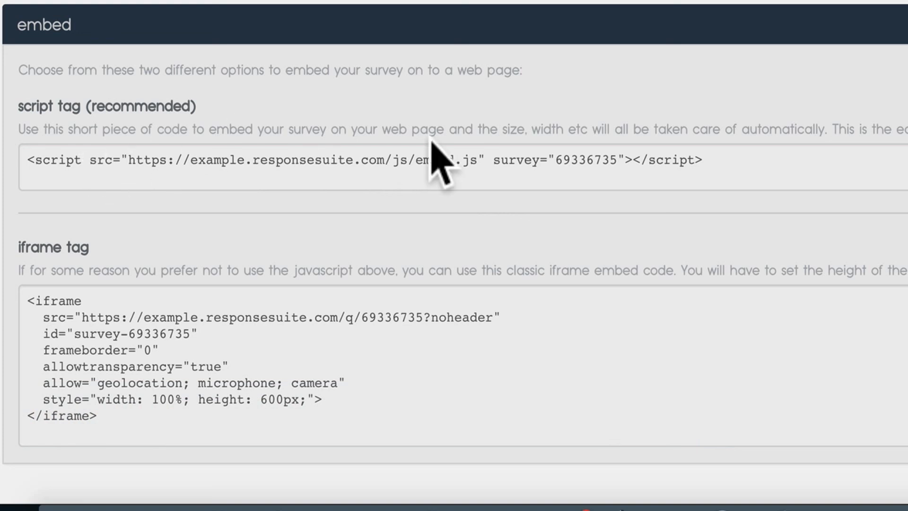
left_click(790, 160)
left_click(782, 157)
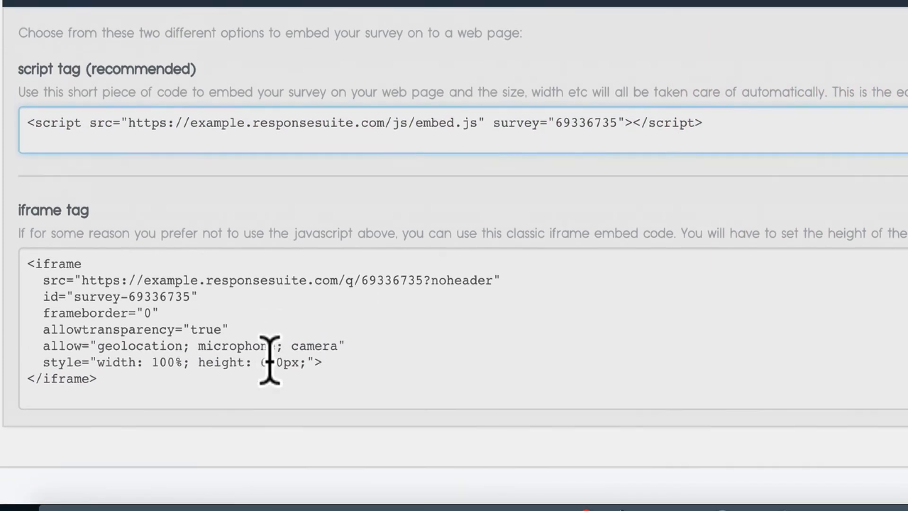
left_click(268, 357)
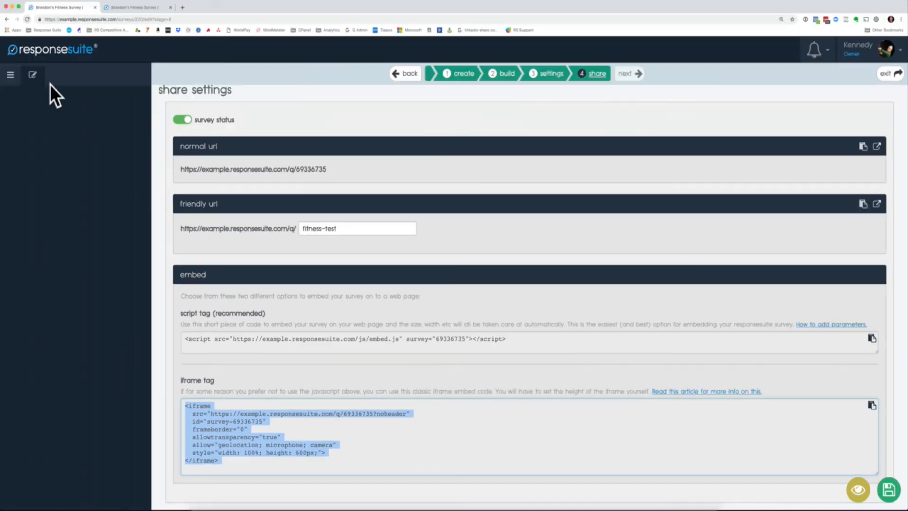
- Show the main site navigation from the survey's share settings
left_click(10, 75)
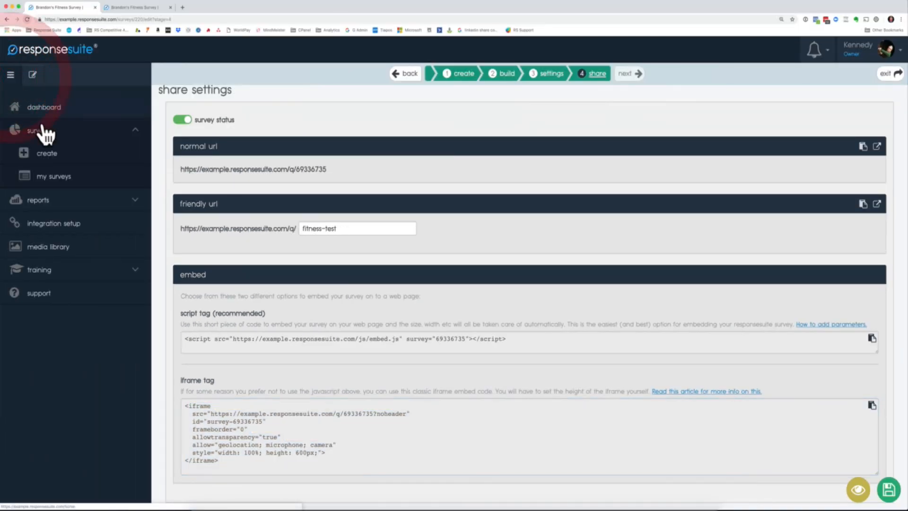